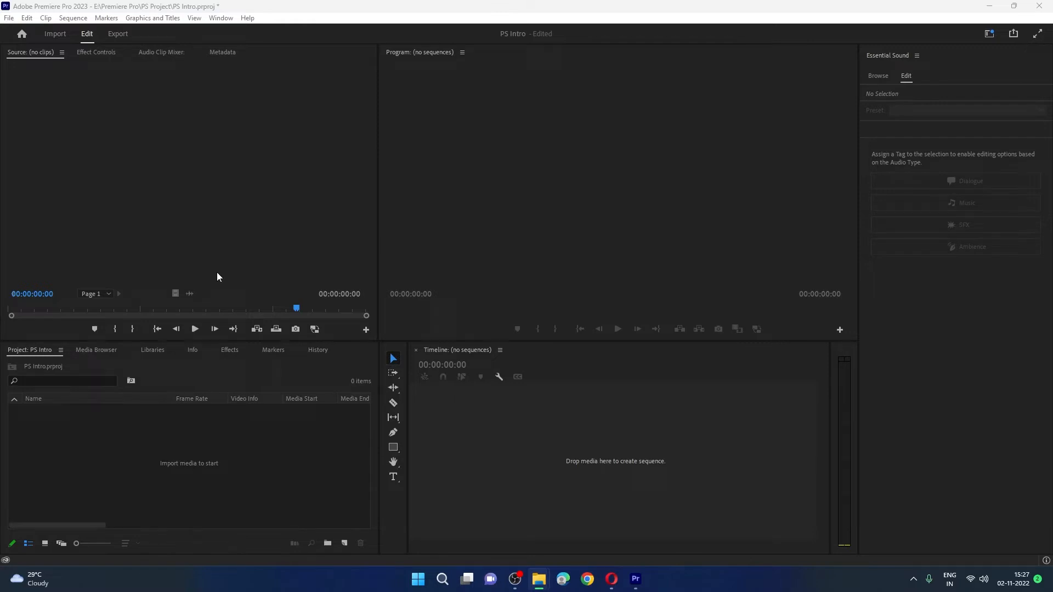
# Import both MP4 videos from the PS Project Video folder and show the project items as thumbnails
pyautogui.doubleClick(218, 450)
pyautogui.moveTo(406, 223); pyautogui.dragTo(482, 164)
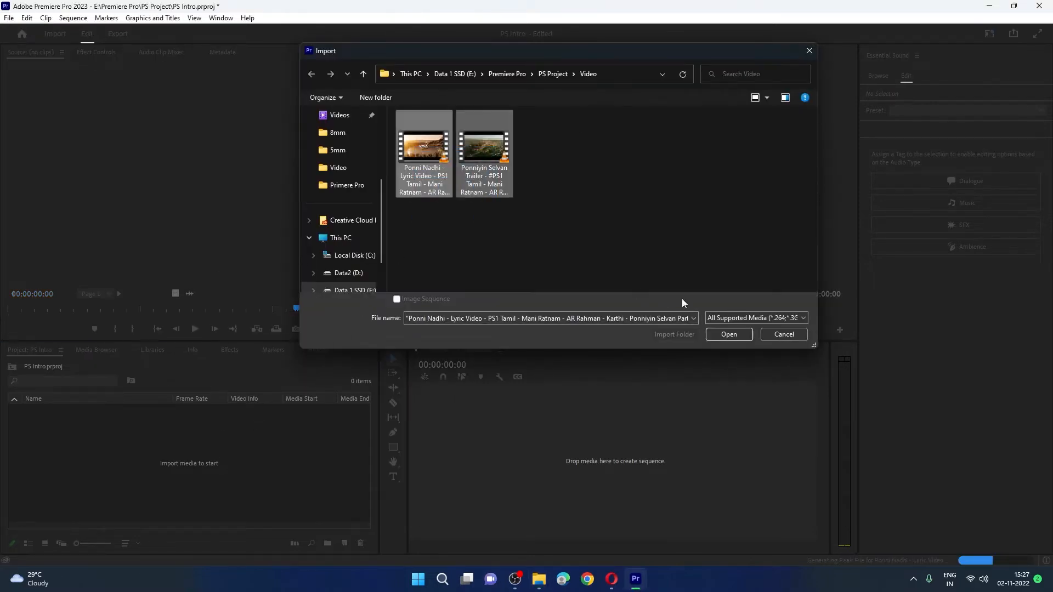
pyautogui.click(713, 334)
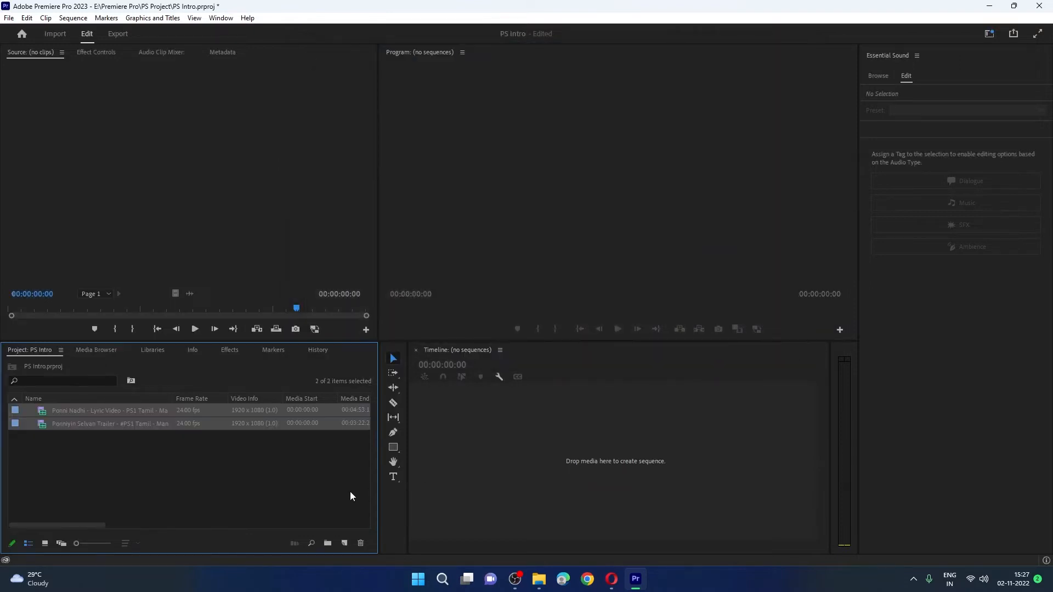
pyautogui.click(351, 491)
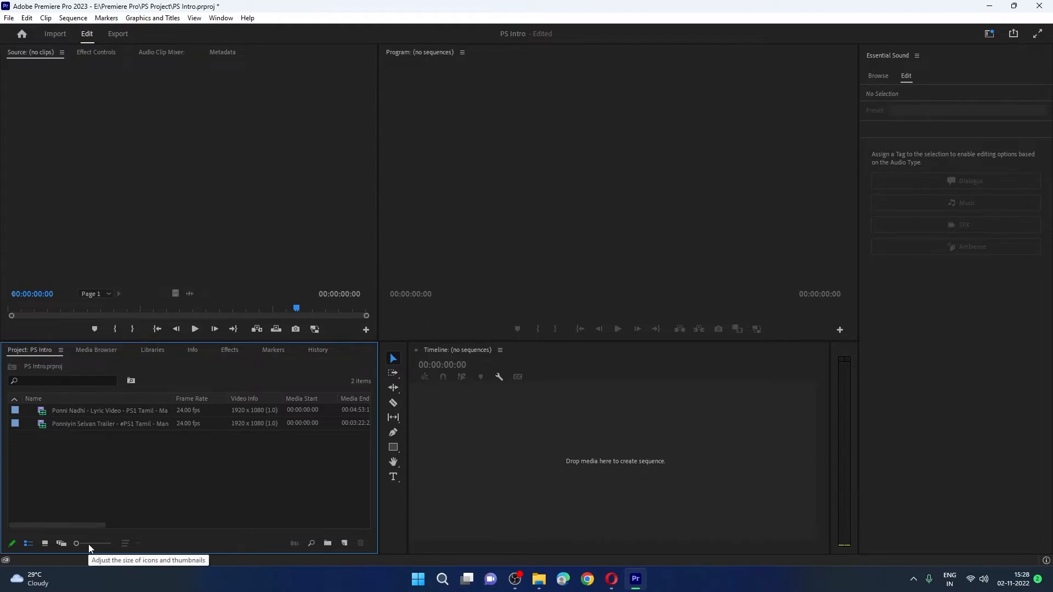
pyautogui.click(59, 545)
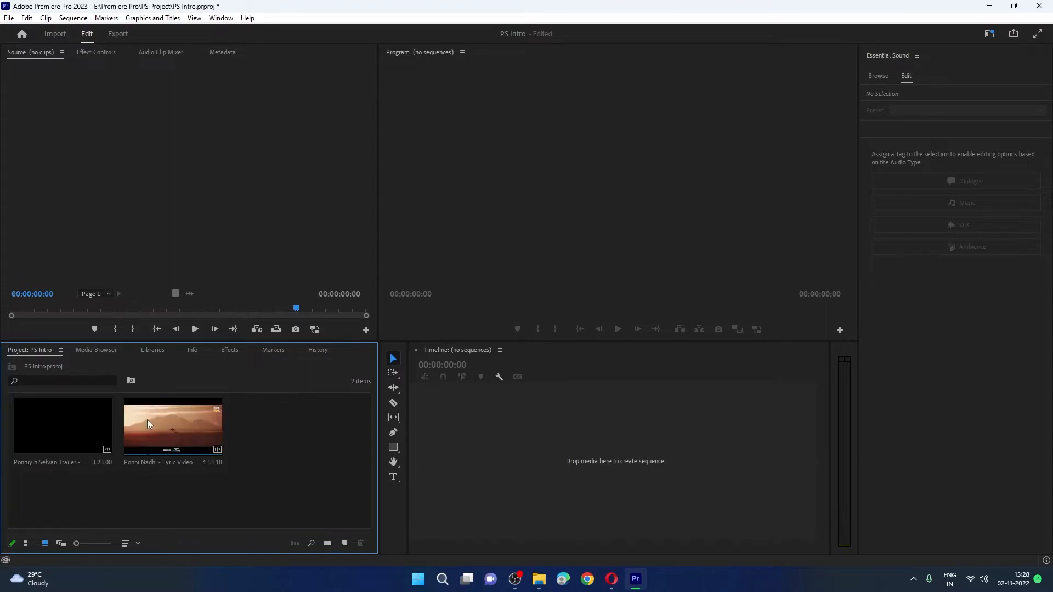
# Create a sequence from the Ponniyin Selvan Trailer clip by placing it in the empty timeline
pyautogui.click(48, 423)
pyautogui.moveTo(48, 423); pyautogui.dragTo(443, 477)
pyautogui.click(328, 498)
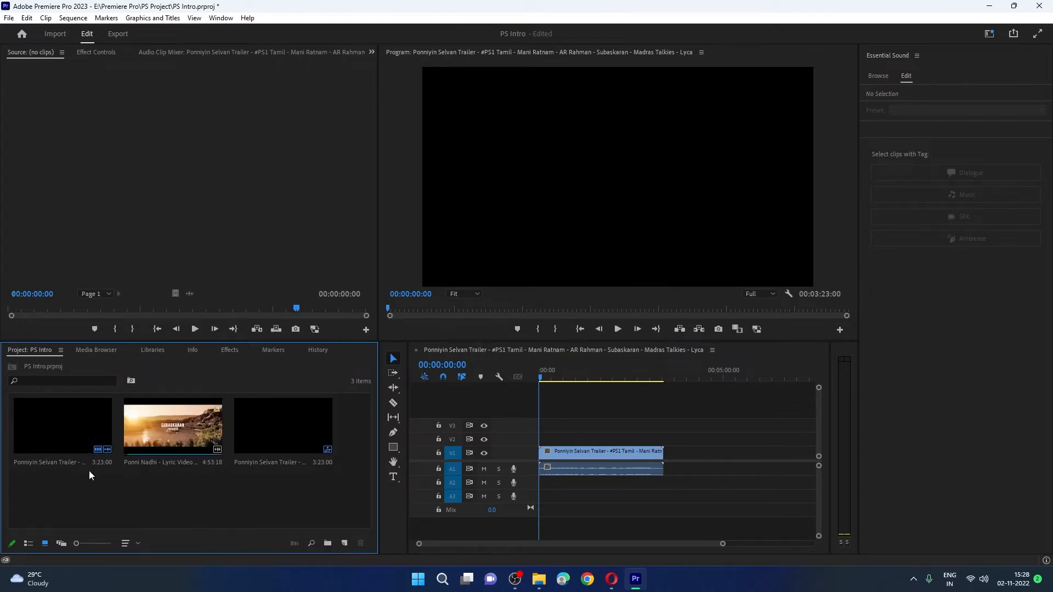
# Rename the Ponniyin Selvan Trailer video clip in the project as Trailer
pyautogui.doubleClick(56, 465)
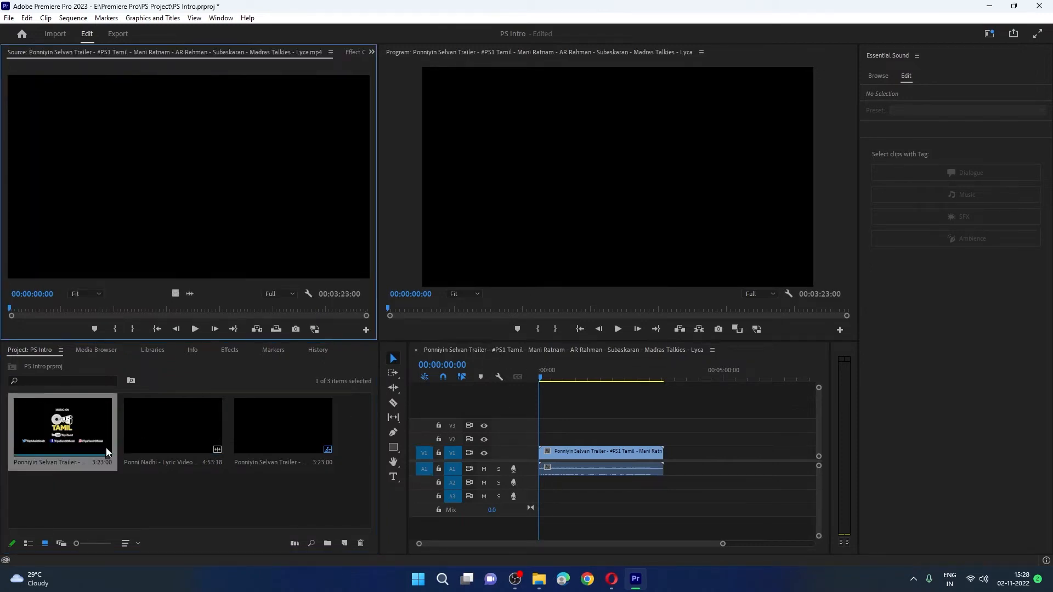
pyautogui.click(60, 463)
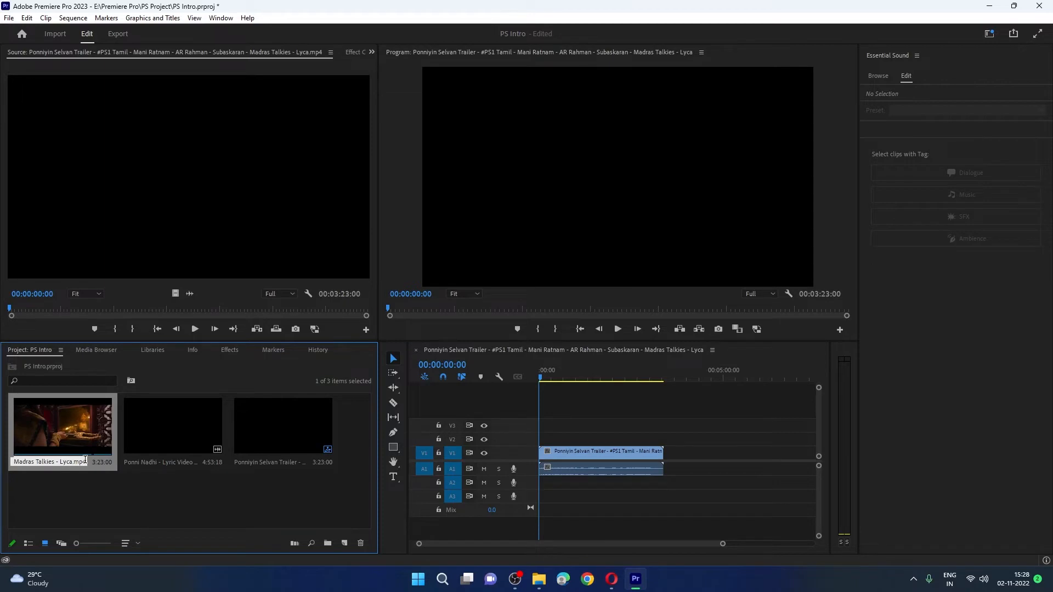
pyautogui.press('BackSpace')
pyautogui.press('BackSpace')
pyautogui.press('BackSpace')
pyautogui.press('BackSpace')
pyautogui.press('BackSpace')
pyautogui.press('BackSpace')
pyautogui.press('BackSpace')
pyautogui.press('BackSpace')
pyautogui.press('BackSpace')
pyautogui.press('BackSpace')
pyautogui.press('BackSpace')
pyautogui.press('BackSpace')
pyautogui.press('BackSpace')
pyautogui.press('BackSpace')
pyautogui.press('BackSpace')
pyautogui.press('BackSpace')
pyautogui.press('BackSpace')
pyautogui.press('BackSpace')
pyautogui.press('BackSpace')
pyautogui.press('BackSpace')
pyautogui.press('BackSpace')
pyautogui.press('BackSpace')
pyautogui.press('BackSpace')
pyautogui.press('BackSpace')
pyautogui.press('BackSpace')
pyautogui.press('BackSpace')
pyautogui.press('BackSpace')
pyautogui.press('BackSpace')
pyautogui.press('BackSpace')
pyautogui.press('BackSpace')
pyautogui.press('BackSpace')
pyautogui.press('BackSpace')
pyautogui.press('BackSpace')
pyautogui.press('BackSpace')
pyautogui.press('BackSpace')
pyautogui.press('BackSpace')
pyautogui.press('BackSpace')
pyautogui.press('BackSpace')
pyautogui.press('BackSpace')
pyautogui.press('BackSpace')
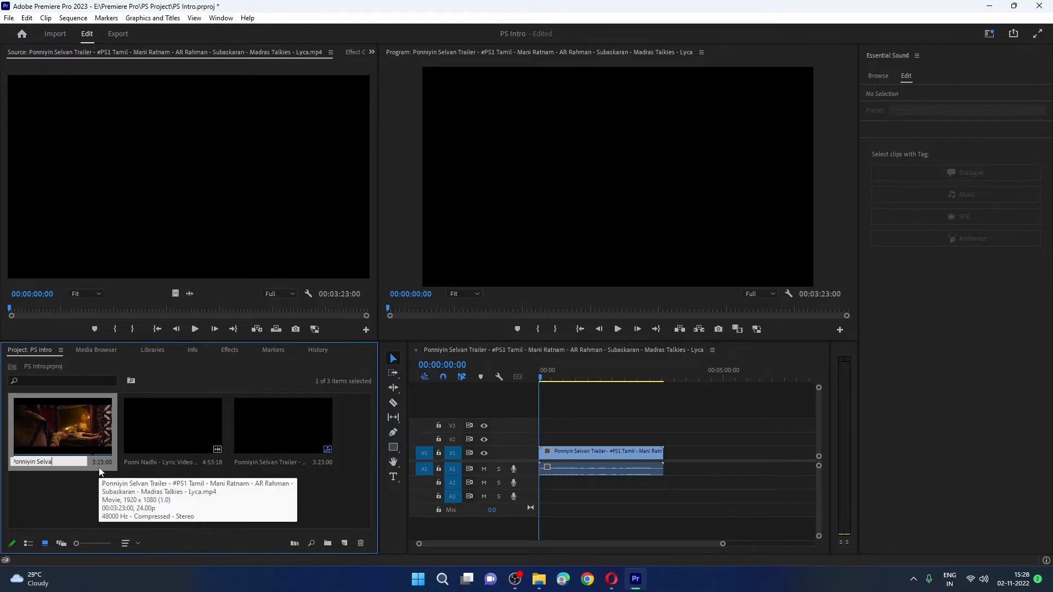
pyautogui.write('Trailer')
pyautogui.press('Tab')
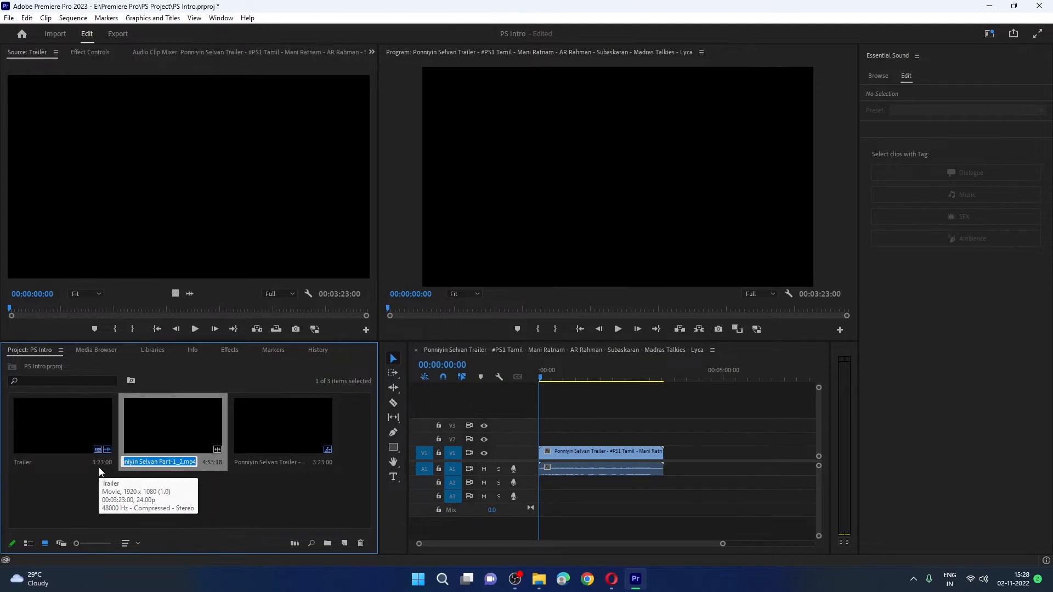
pyautogui.click(142, 480)
pyautogui.click(61, 427)
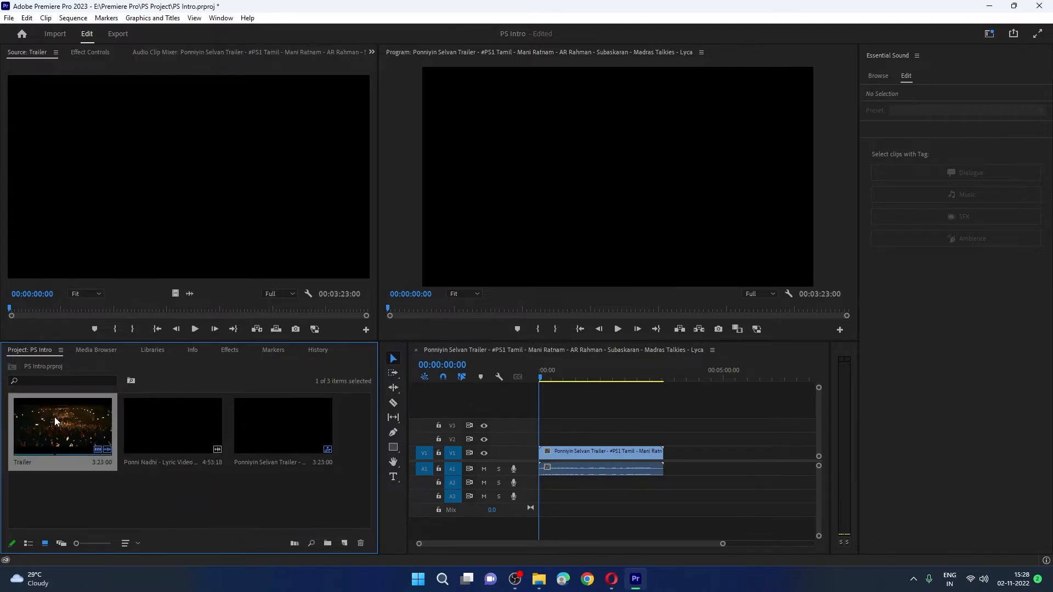
# Remove the long-named trailer clip from the timeline and delete its sequence from the project
pyautogui.moveTo(671, 412); pyautogui.dragTo(589, 511)
pyautogui.press('Delete')
pyautogui.click(101, 498)
pyautogui.click(210, 433)
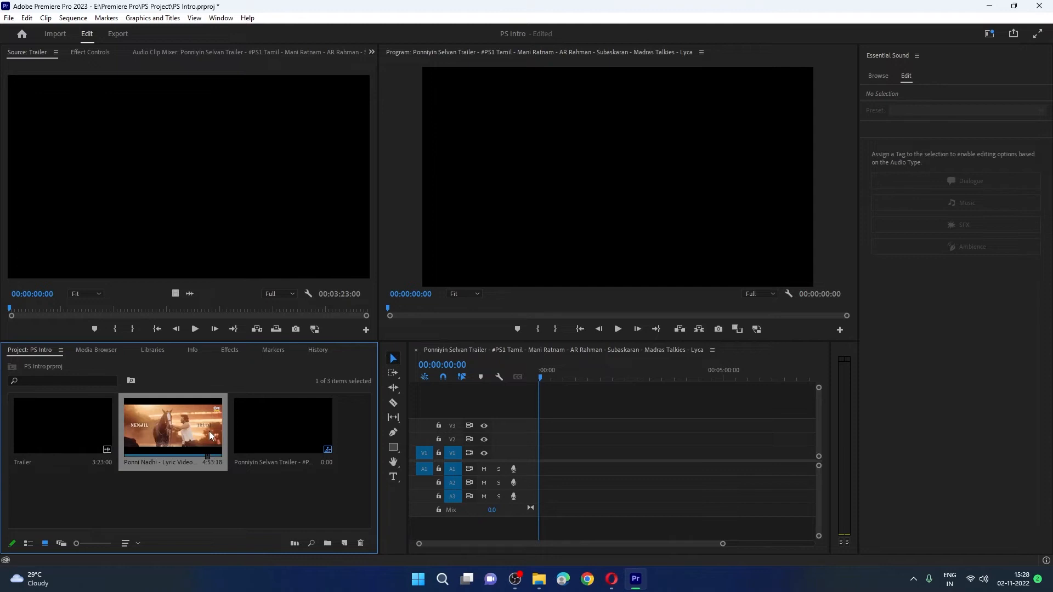
pyautogui.click(291, 415)
pyautogui.press('Delete')
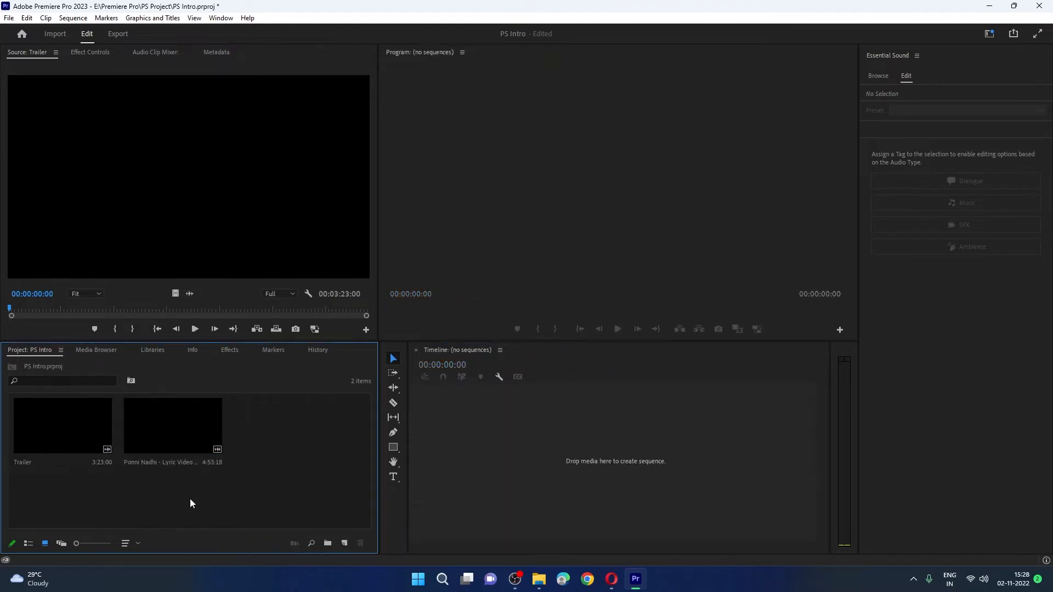
# Create a new sequence from the renamed Trailer clip by placing it in the empty timeline
pyautogui.click(70, 436)
pyautogui.moveTo(47, 425); pyautogui.dragTo(488, 470)
pyautogui.click(320, 497)
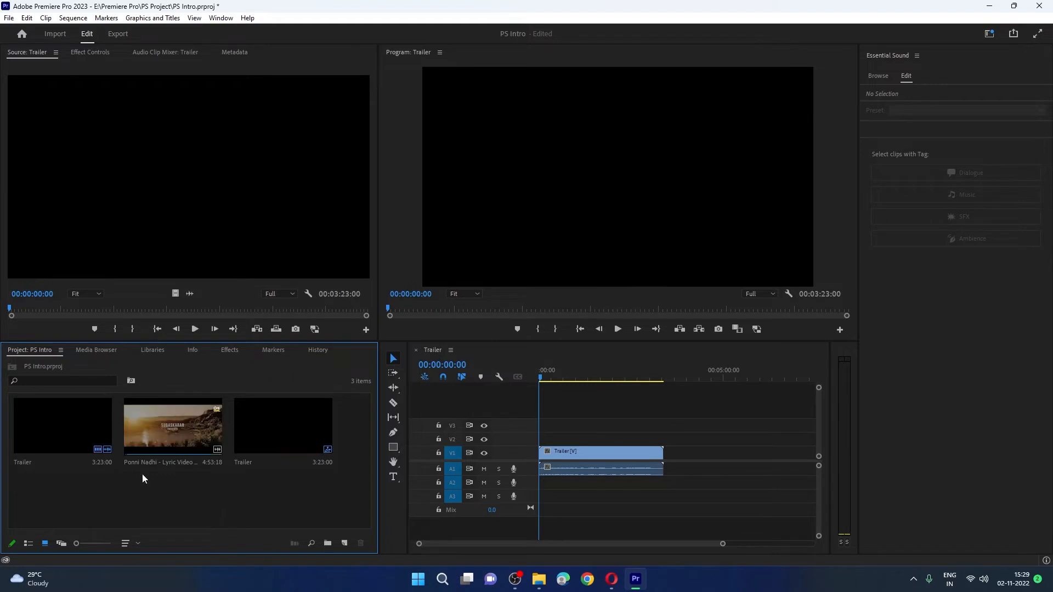
# Play the opening of the Trailer sequence, return to its start, and increase the height of the Audio 1 track
pyautogui.click(617, 335)
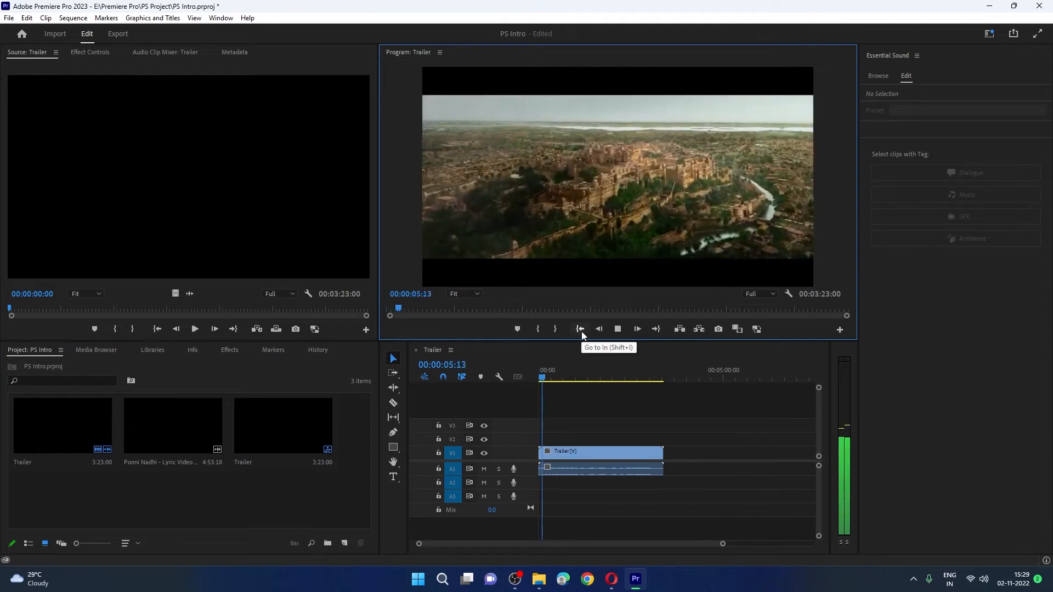
pyautogui.click(580, 329)
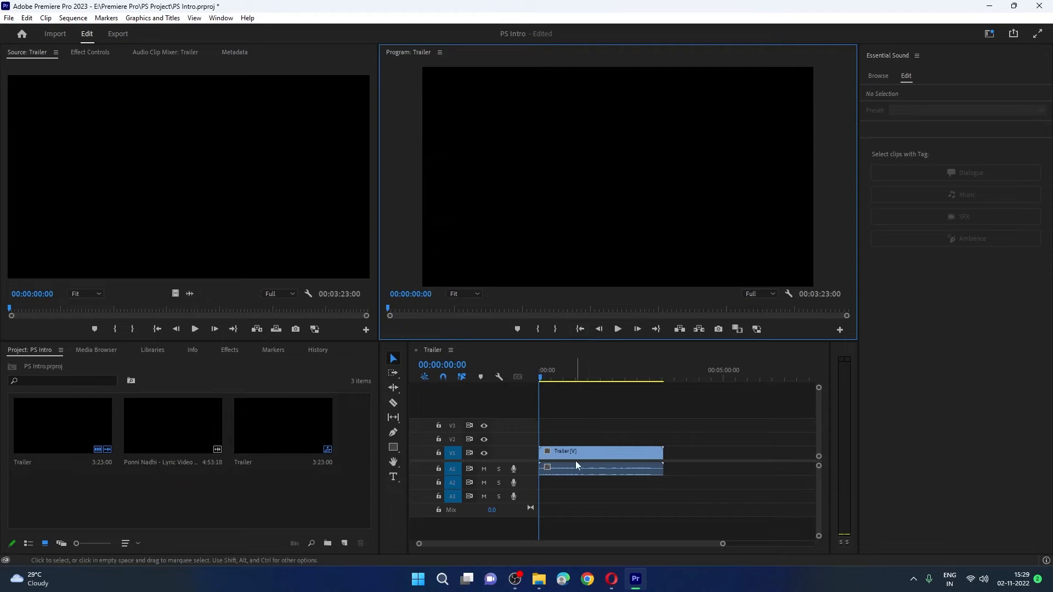
pyautogui.moveTo(523, 475); pyautogui.dragTo(524, 494)
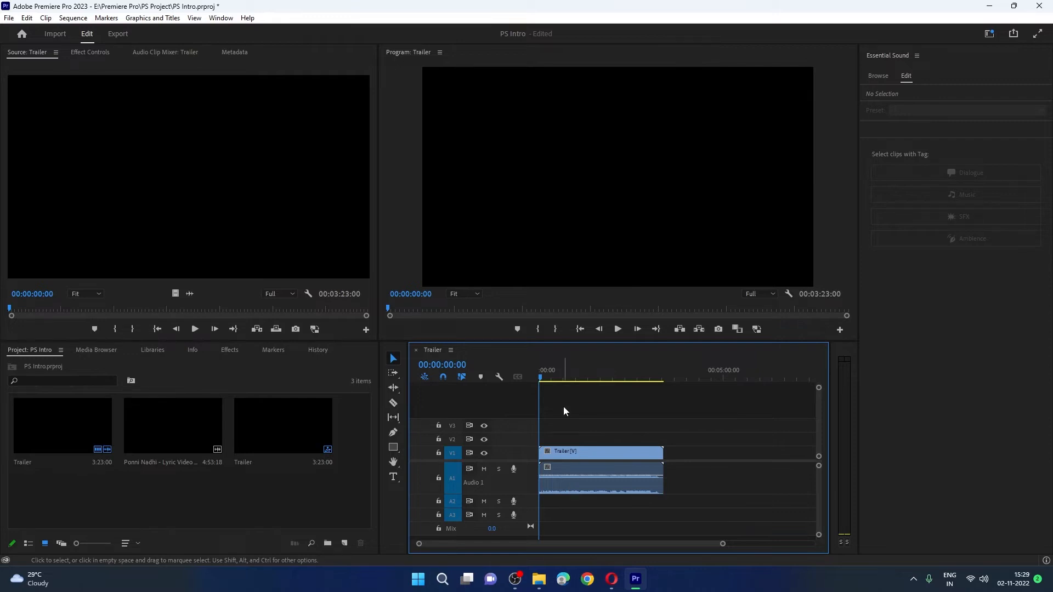
# Position the playhead frame by frame at 00:01:05:15, where the close-up of the bearded man in armour begins
pyautogui.click(545, 378)
pyautogui.moveTo(547, 380); pyautogui.dragTo(582, 382)
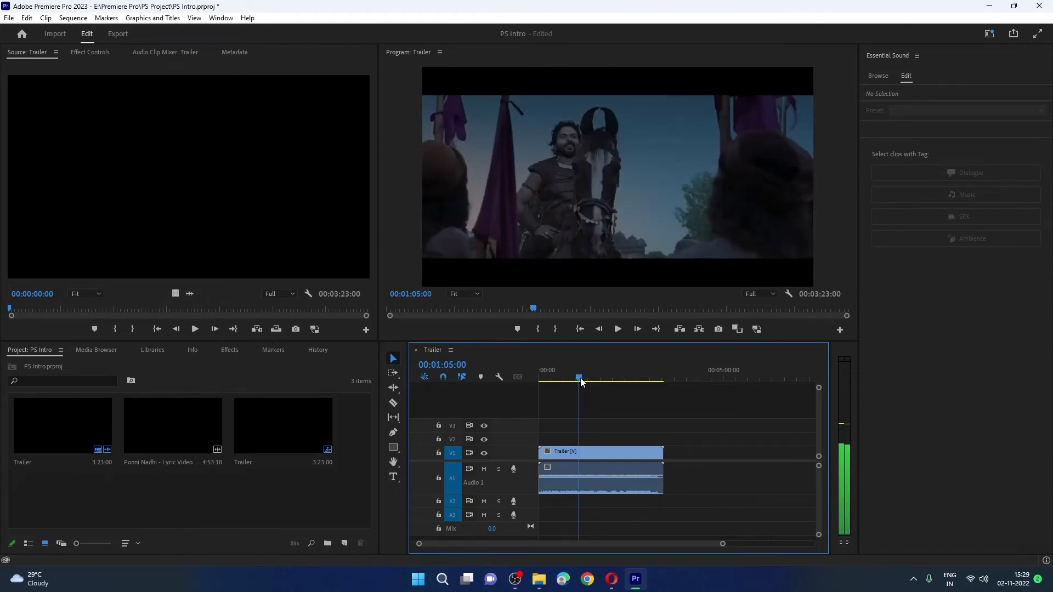
pyautogui.moveTo(582, 382); pyautogui.dragTo(584, 383)
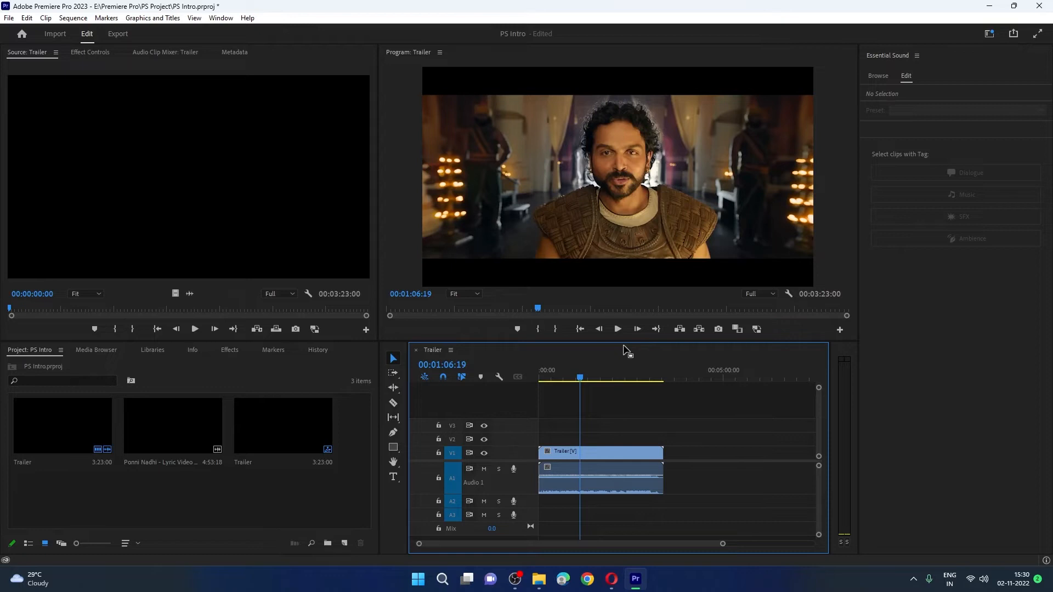
pyautogui.press('Left')
pyautogui.press('Left')
pyautogui.press('Right')
pyautogui.press('Right')
pyautogui.press('Right')
pyautogui.press('Right')
pyautogui.press('Right')
pyautogui.press('Left')
pyautogui.press('Left')
pyautogui.press('Left')
pyautogui.press('Left')
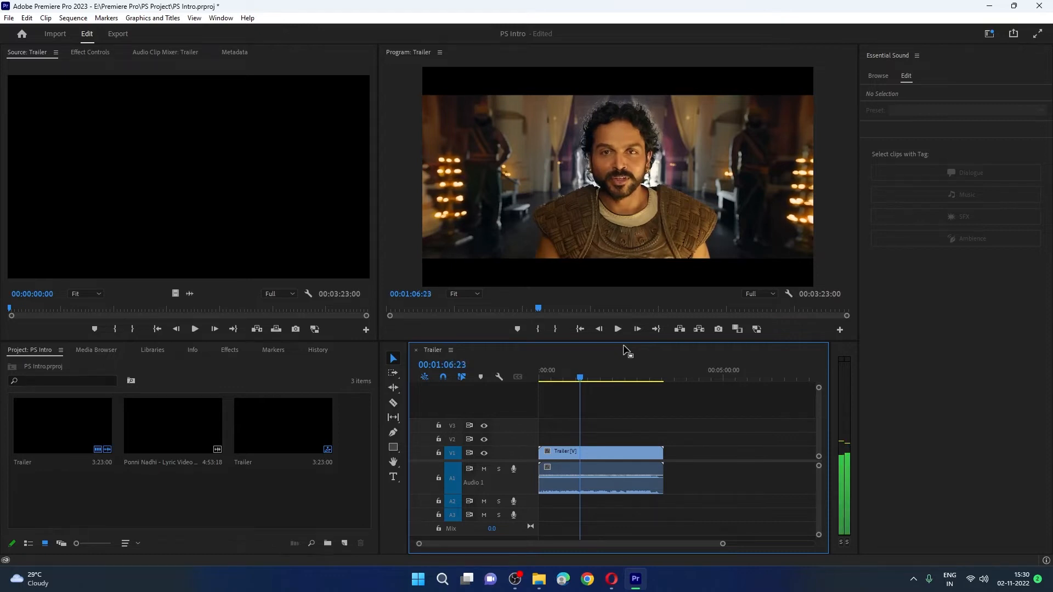
pyautogui.press('Left')
pyautogui.press('Left')
pyautogui.press('Left')
pyautogui.press('Left')
pyautogui.press('Left')
pyautogui.press('Left')
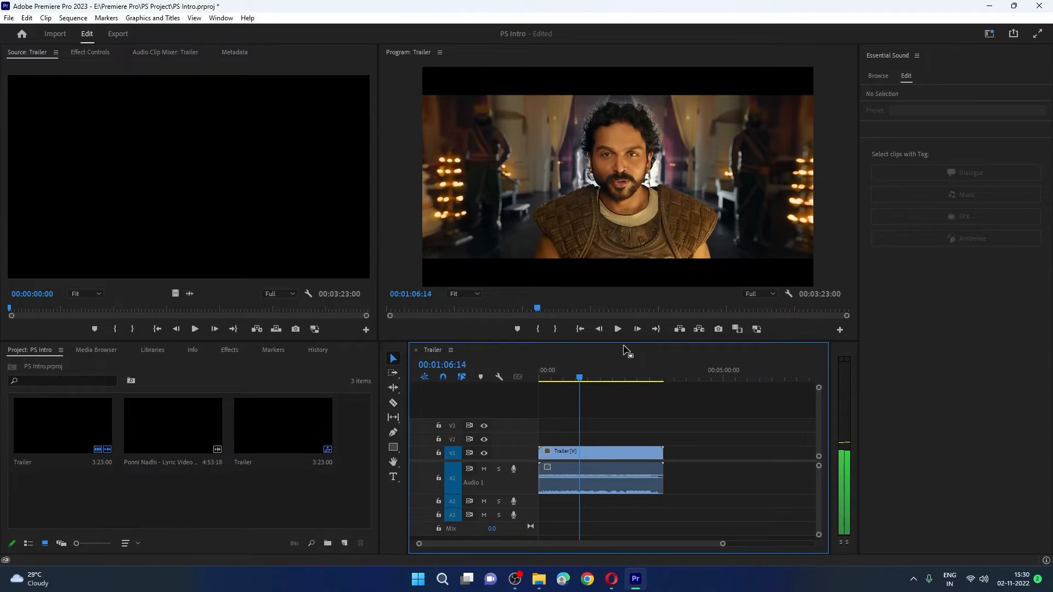
pyautogui.press('Left')
pyautogui.press('Left')
pyautogui.press('Left')
pyautogui.press('Left')
pyautogui.press('Left')
pyautogui.press('Left')
pyautogui.press('Left')
pyautogui.press('Left')
pyautogui.press('Left')
pyautogui.press('Left')
pyautogui.press('Left')
pyautogui.press('Left')
pyautogui.press('Left')
pyautogui.press('Left')
pyautogui.press('Left')
pyautogui.press('Left')
pyautogui.press('Left')
pyautogui.press('Left')
pyautogui.press('Left')
pyautogui.press('Left')
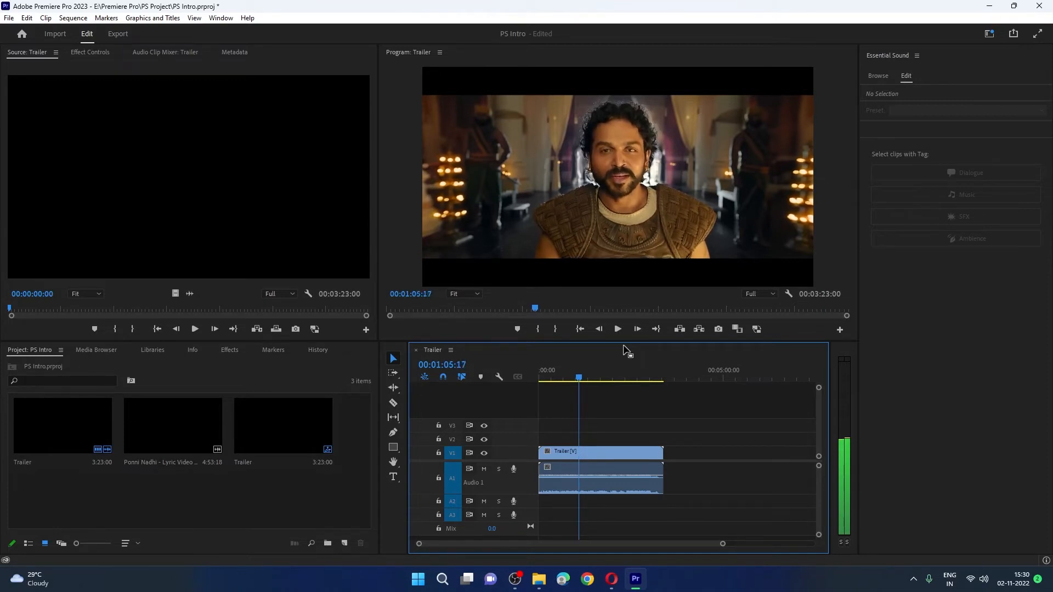
pyautogui.press('Right')
pyautogui.press('Right')
pyautogui.press('Right')
pyautogui.press('Right')
pyautogui.press('Right')
pyautogui.press('Right')
pyautogui.press('Right')
pyautogui.press('Right')
pyautogui.press('Right')
pyautogui.press('Right')
pyautogui.press('Right')
pyautogui.press('Right')
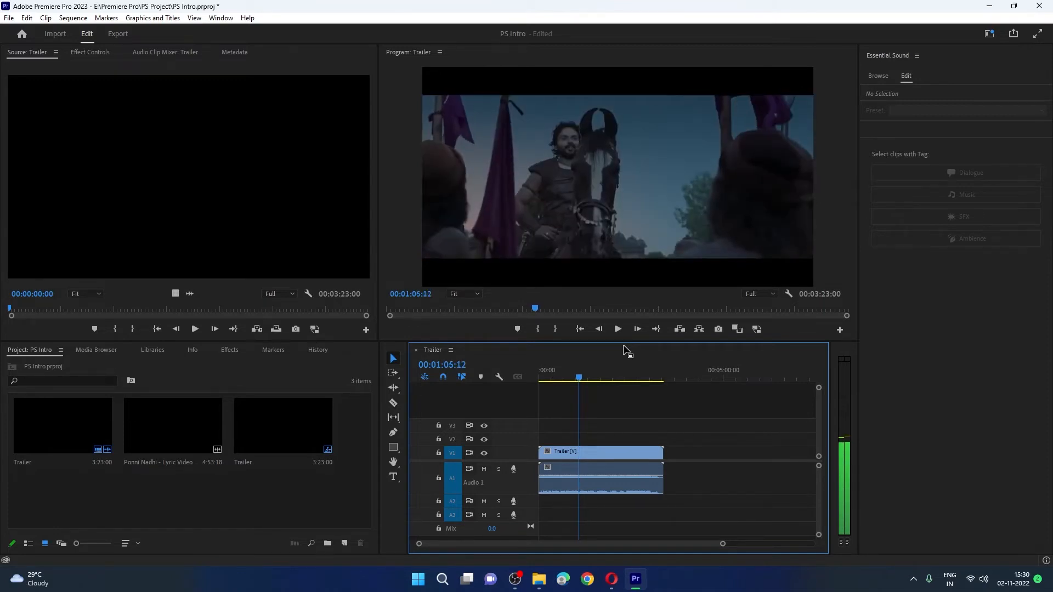
pyautogui.press('Left')
pyautogui.press('Left')
pyautogui.press('Right')
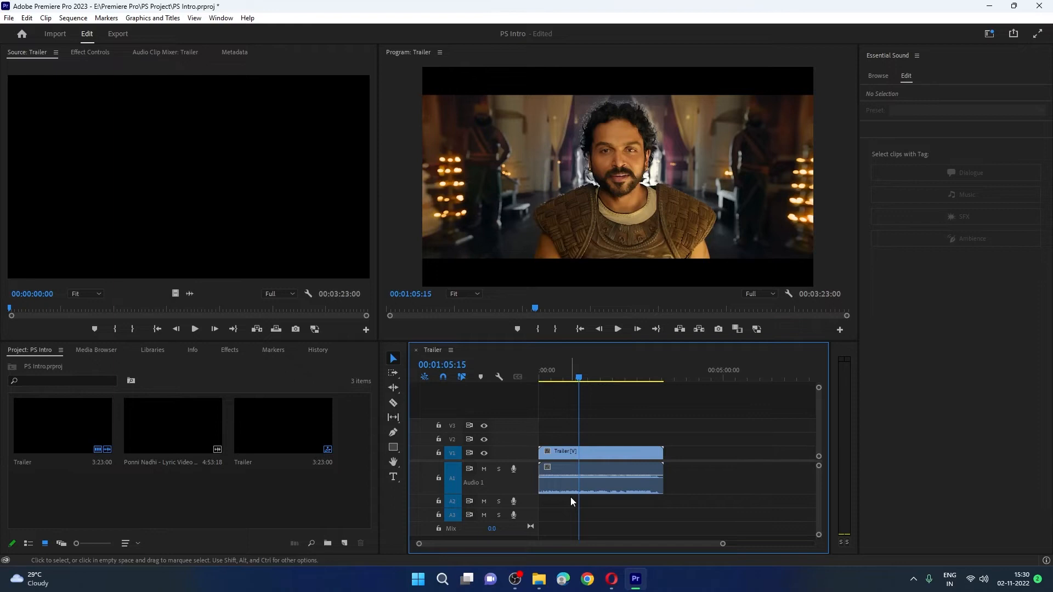
# Trim the start of the Trailer clip to the playhead at 00:01:05:15
pyautogui.scroll(4, 588, 490)
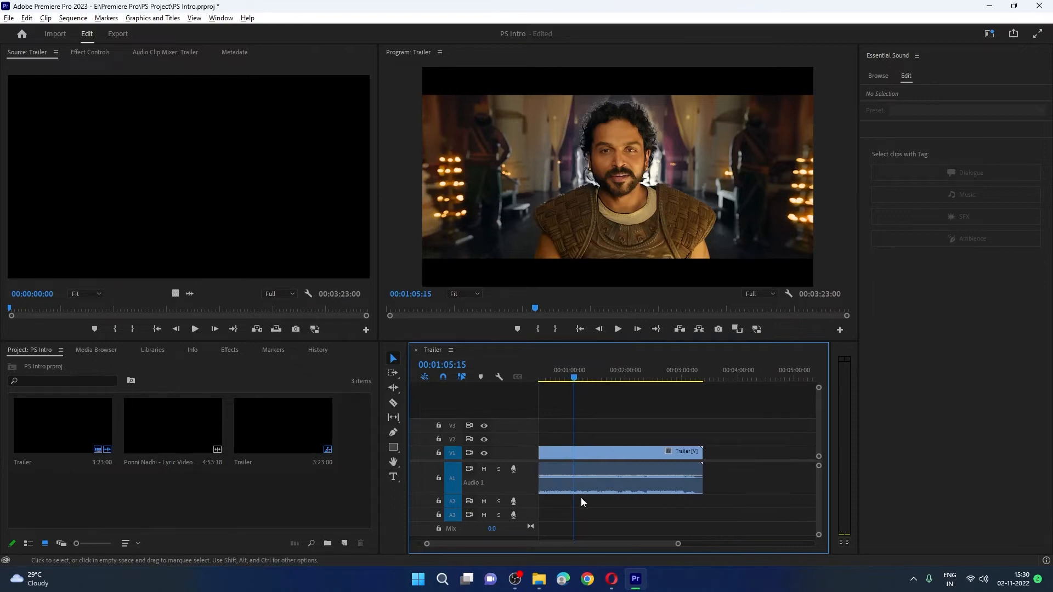
pyautogui.moveTo(565, 545); pyautogui.dragTo(522, 545)
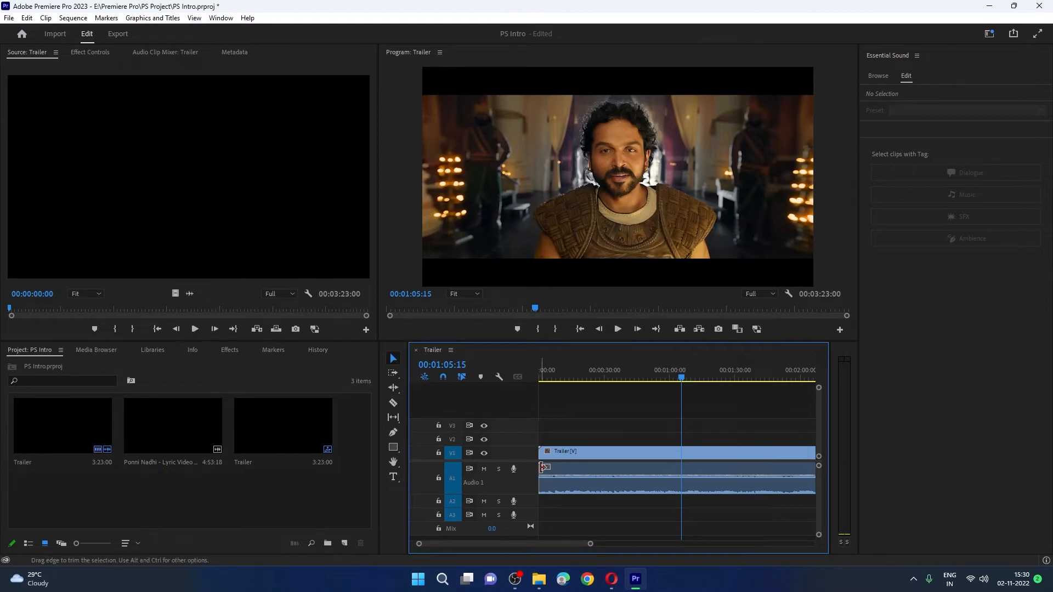
pyautogui.moveTo(542, 468); pyautogui.dragTo(681, 475)
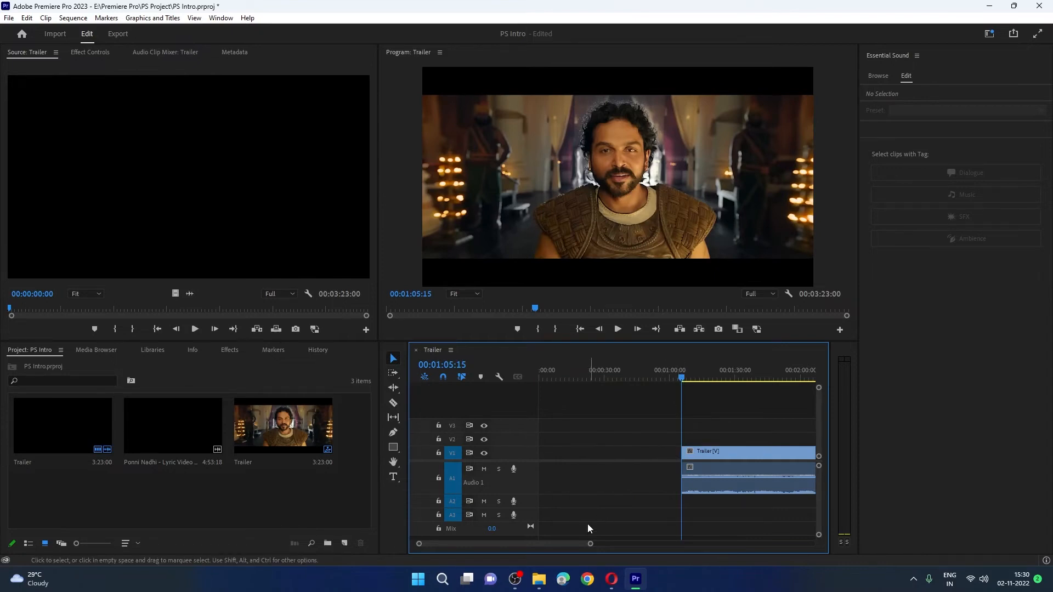
# Play the close-up from its trimmed start and set the playhead at 00:01:08:08, where the shot ends
pyautogui.moveTo(561, 543); pyautogui.dragTo(576, 544)
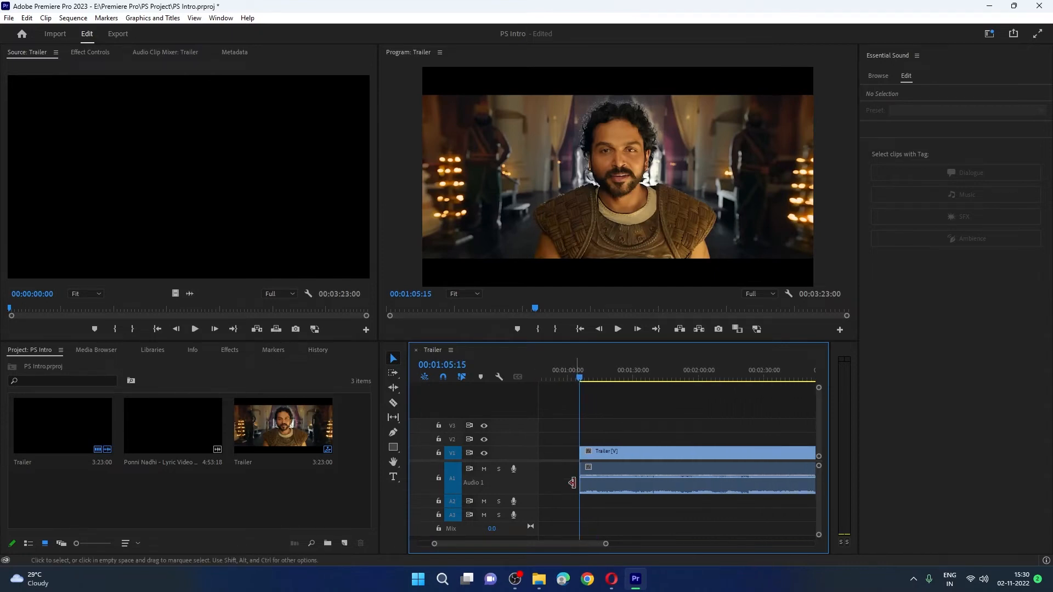
pyautogui.press('space')
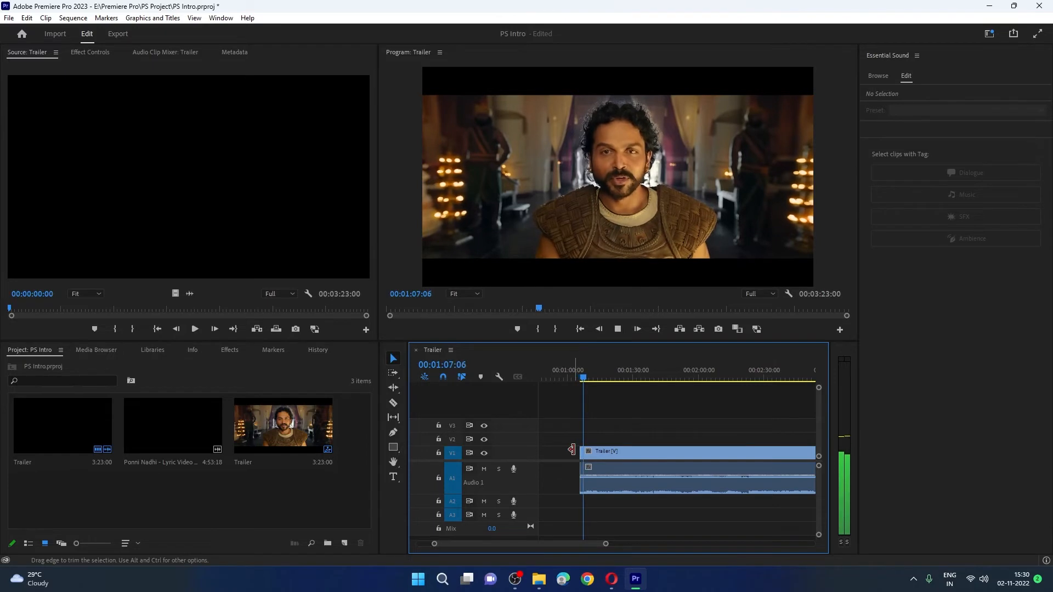
pyautogui.press('space')
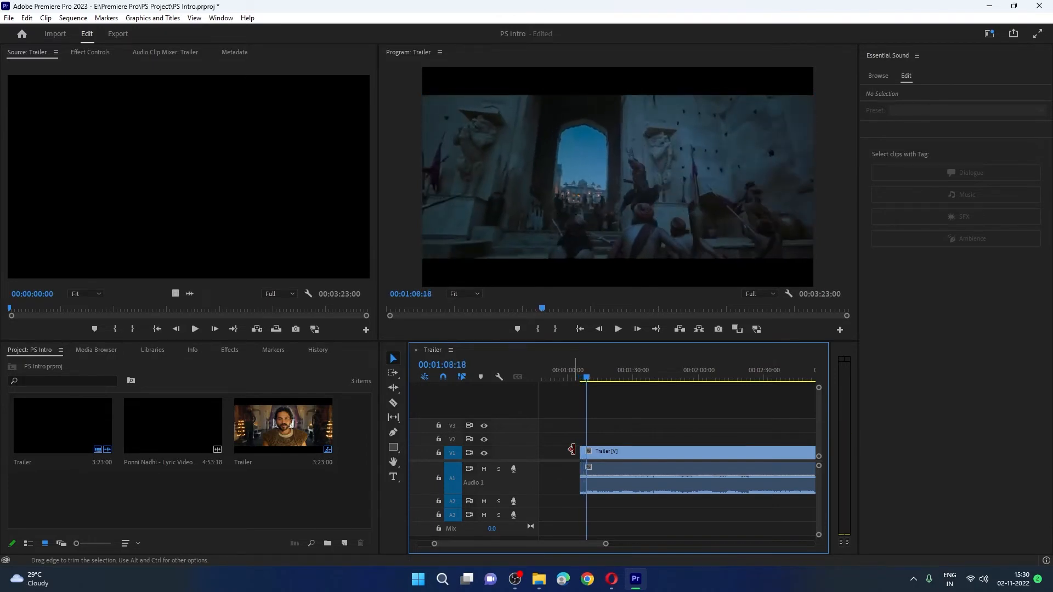
pyautogui.press('Left')
pyautogui.press('Left')
pyautogui.press('Left')
pyautogui.press('Left')
pyautogui.press('Left')
pyautogui.press('Left')
pyautogui.press('Left')
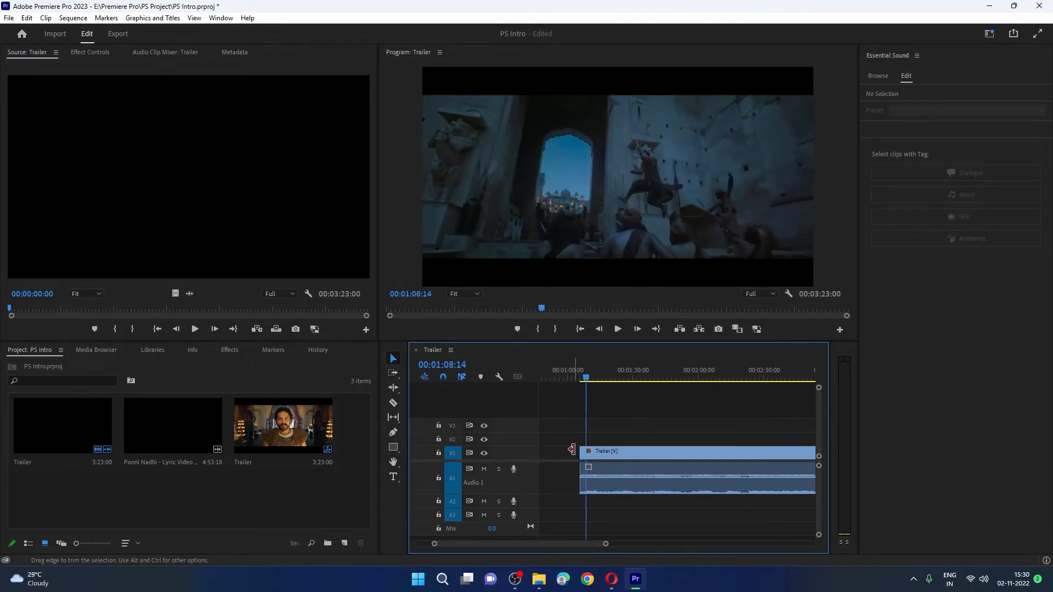
pyautogui.press('Left')
pyautogui.press('Left')
pyautogui.press('Left')
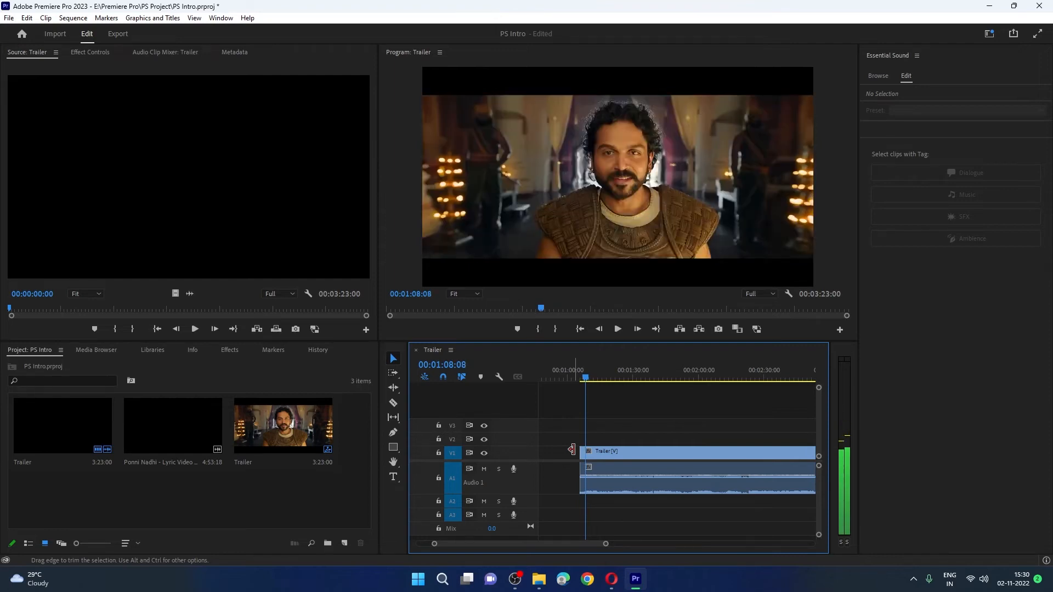
# Split the Trailer clip at 00:01:08:08 and delete the part after the cut
pyautogui.press('c')
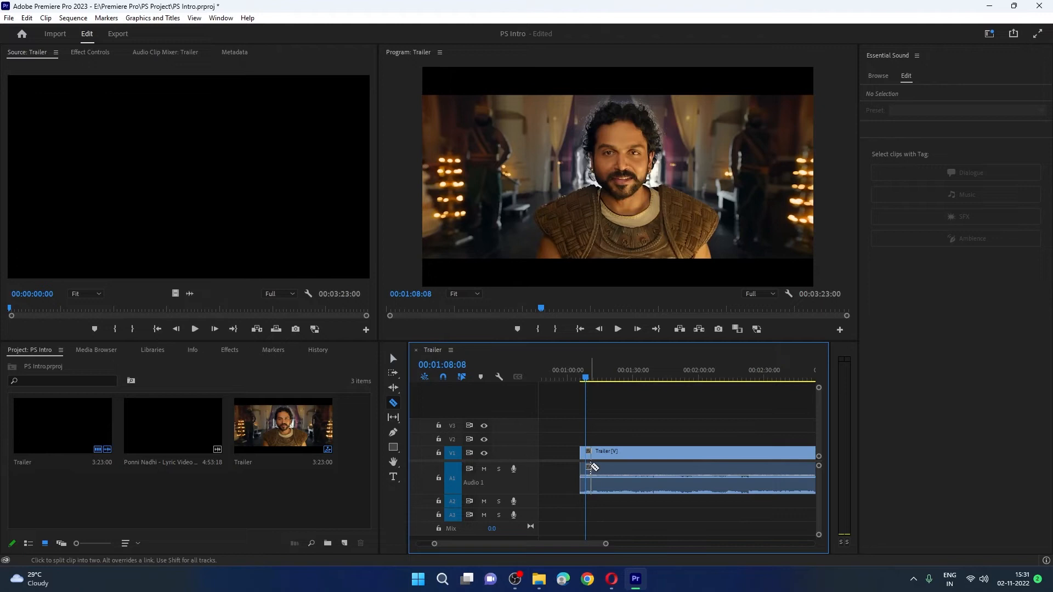
pyautogui.click(593, 466)
pyautogui.press('v')
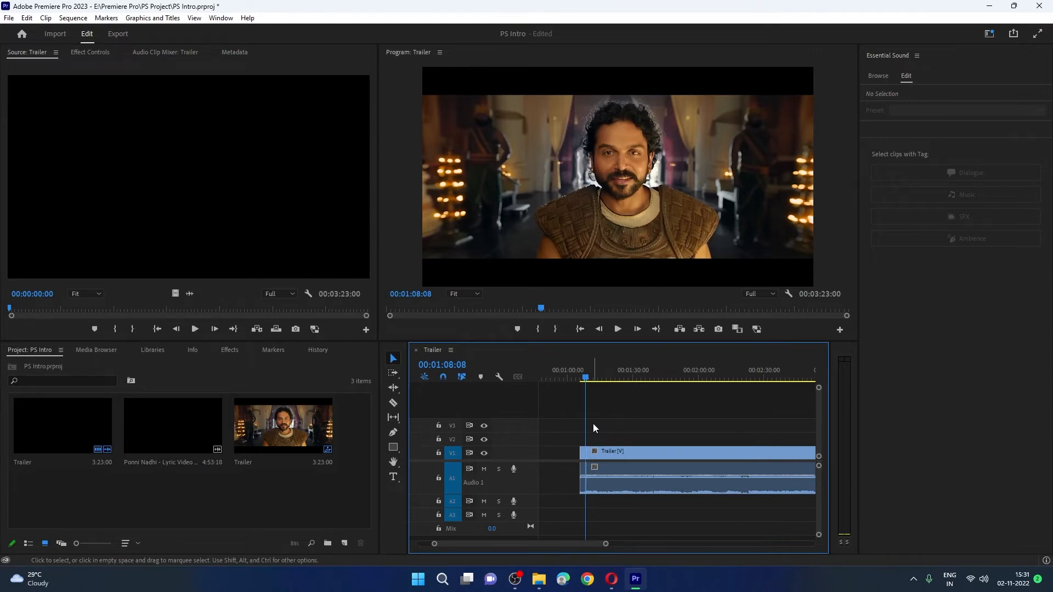
pyautogui.click(610, 466)
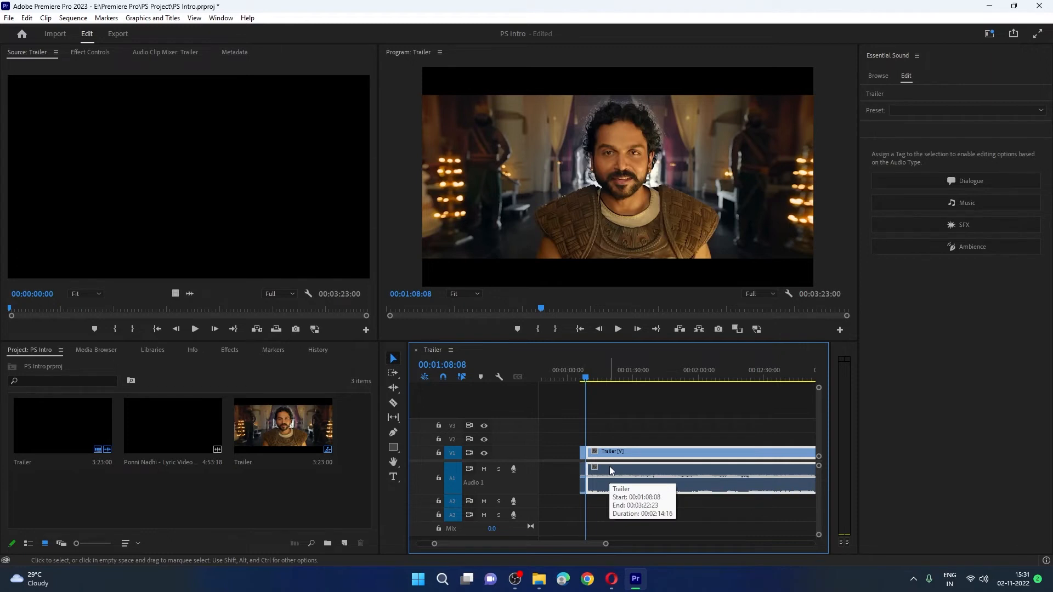
pyautogui.press('Delete')
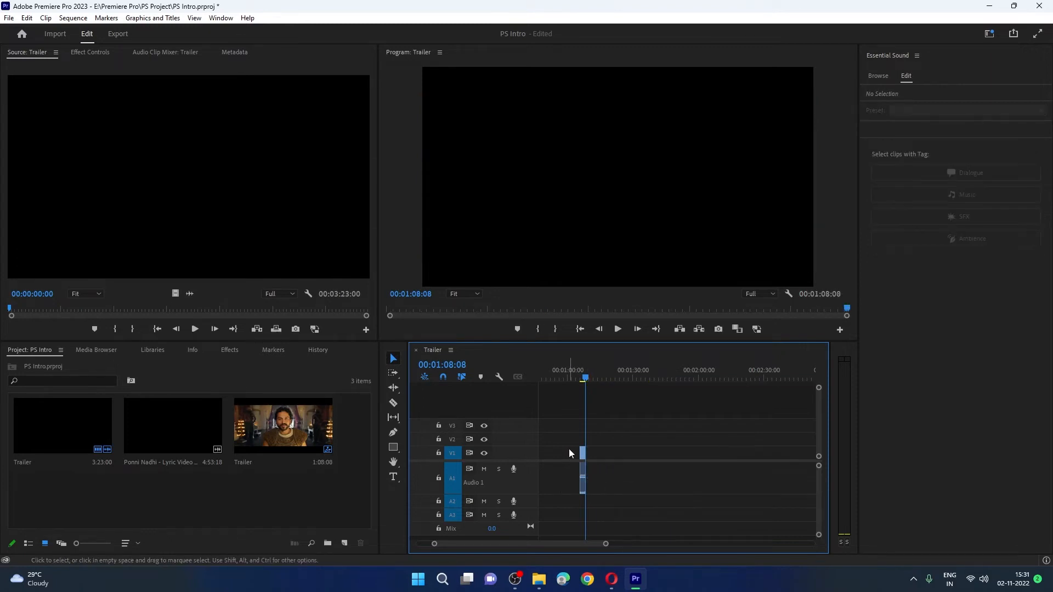
# Try to move the trimmed close-up clip toward the start of the sequence, and undo the move
pyautogui.moveTo(564, 429); pyautogui.dragTo(604, 503)
pyautogui.scroll(1, 585, 472)
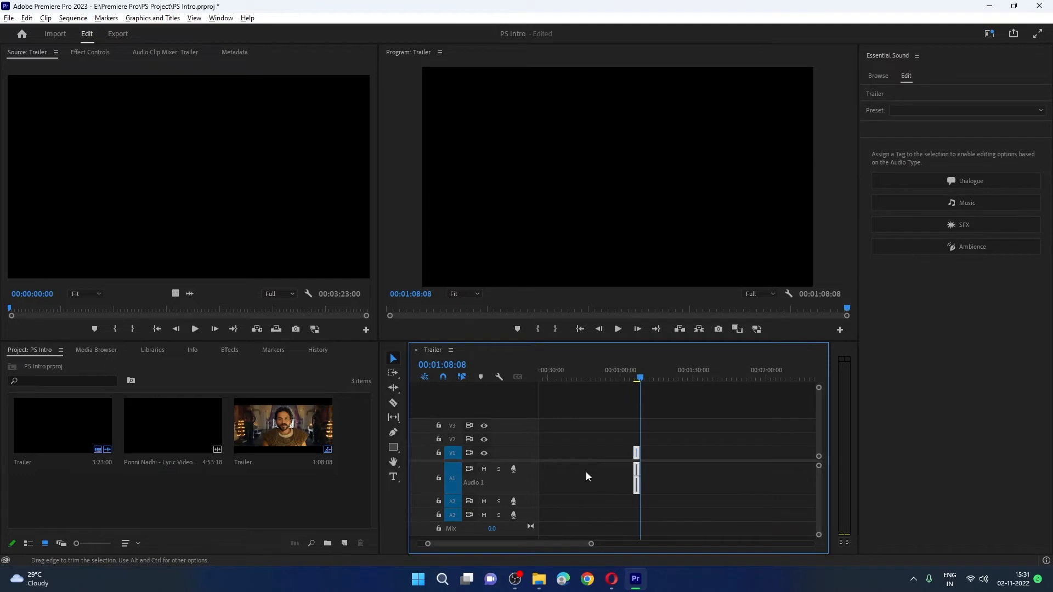
pyautogui.scroll(-1, 587, 471)
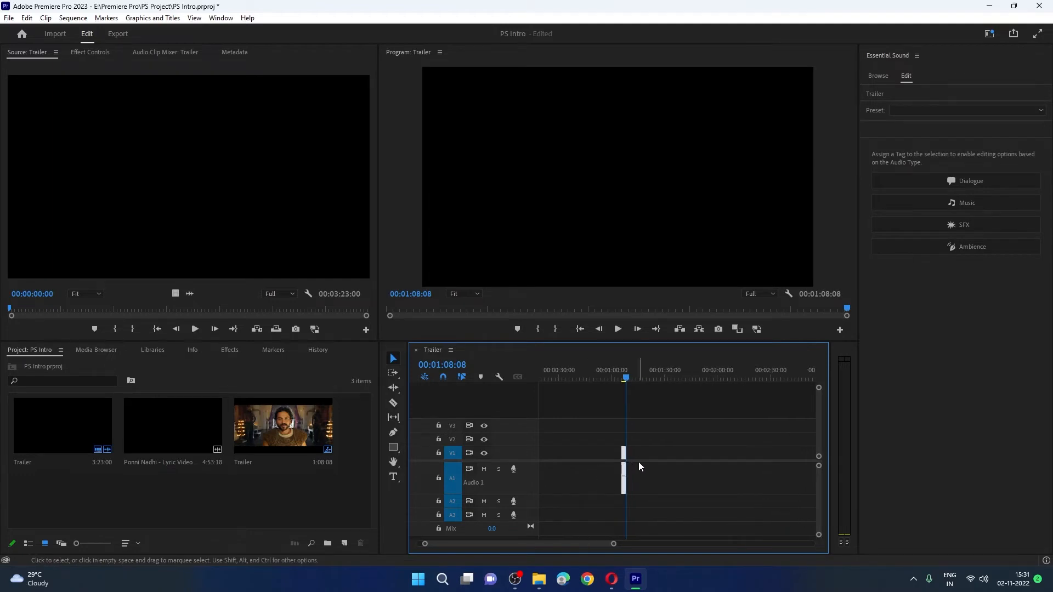
pyautogui.scroll(5, 648, 472)
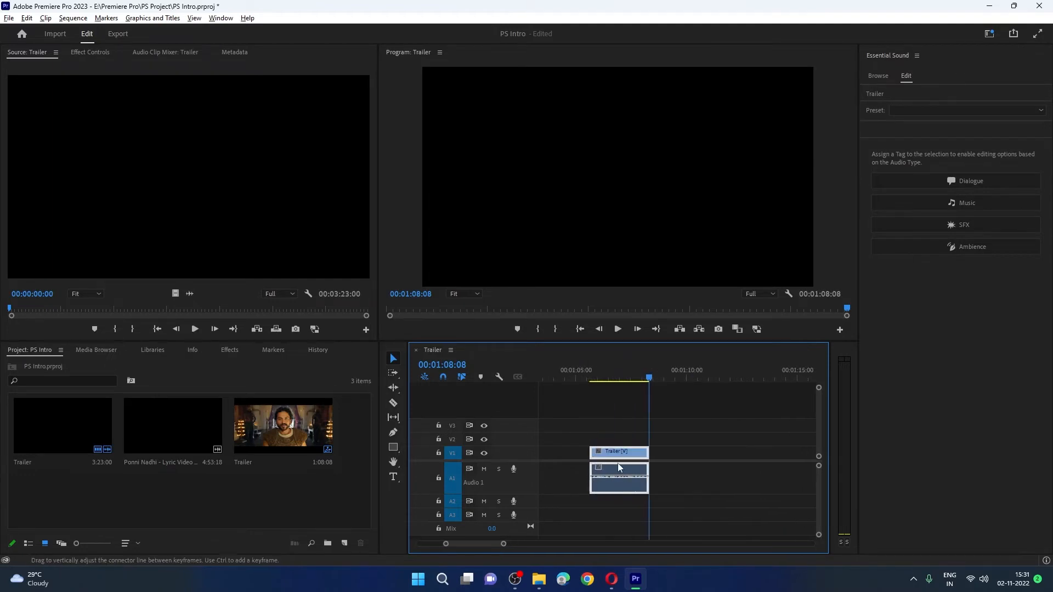
pyautogui.moveTo(625, 469); pyautogui.dragTo(460, 550)
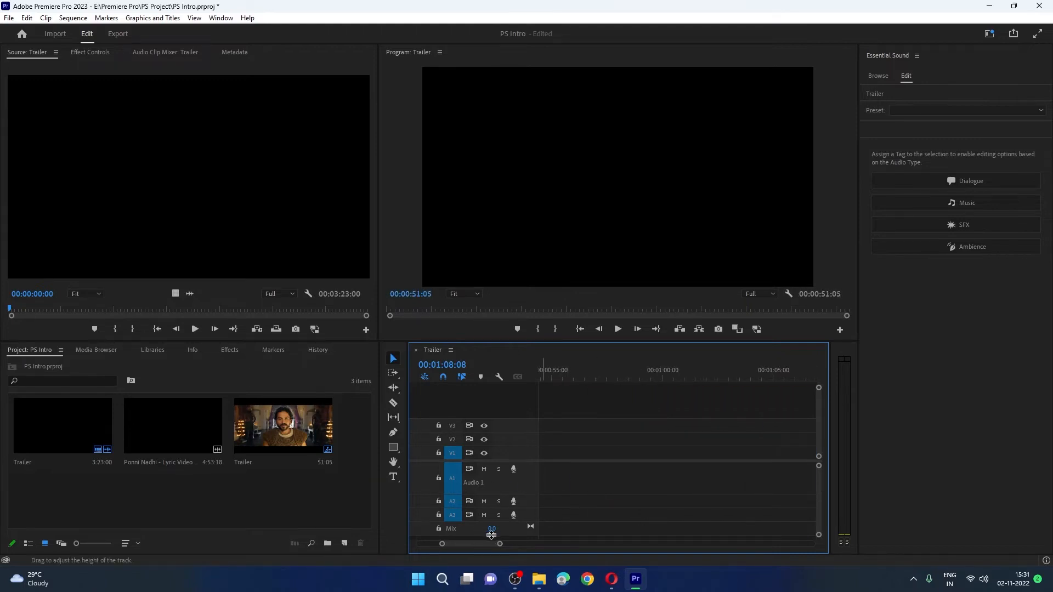
pyautogui.hotkey('ctrl', 'z')
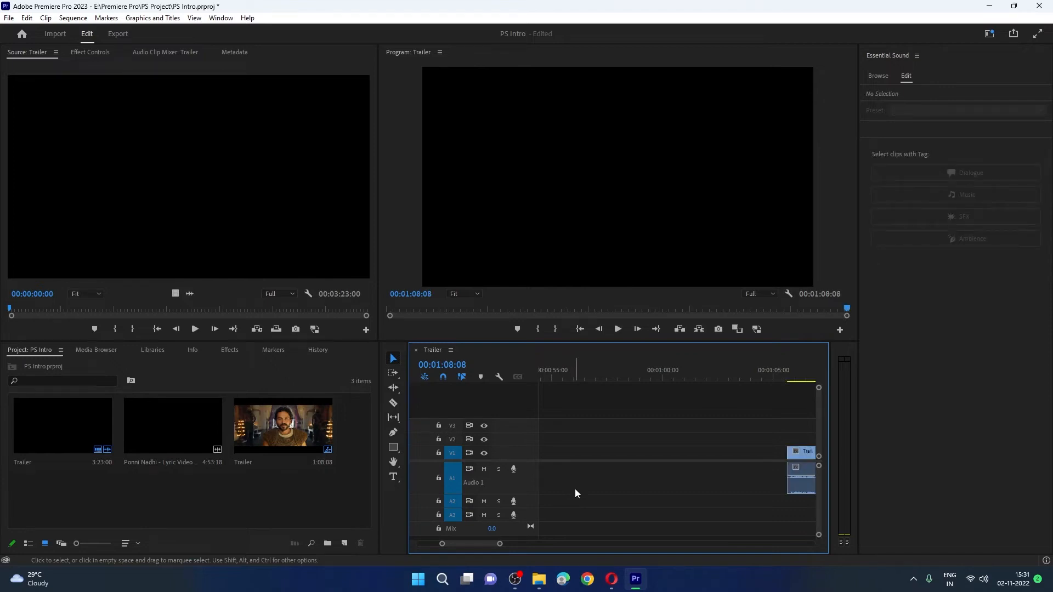
# Ripple delete the empty gap before the close-up clip on V1 and return the playhead to 00:00:00:00
pyautogui.scroll(-3, 578, 487)
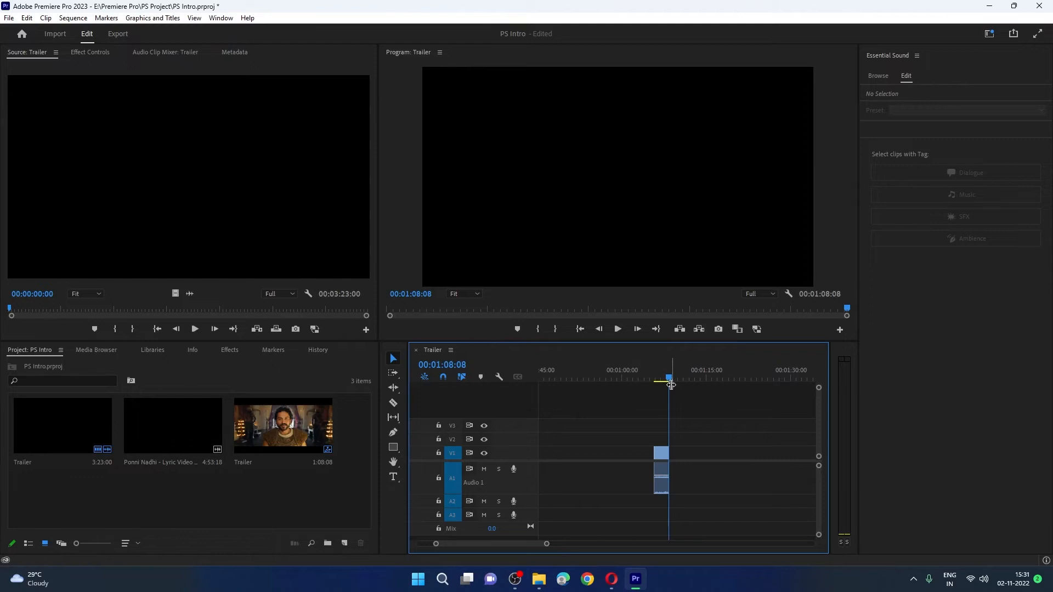
pyautogui.click(621, 458)
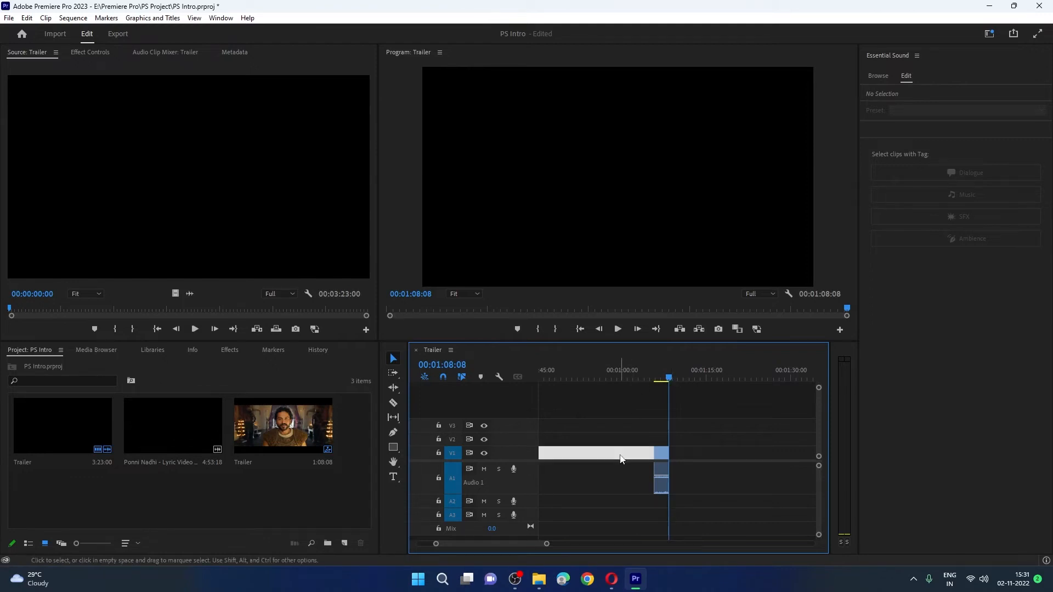
pyautogui.click(687, 448)
pyautogui.click(619, 460)
pyautogui.press('Delete')
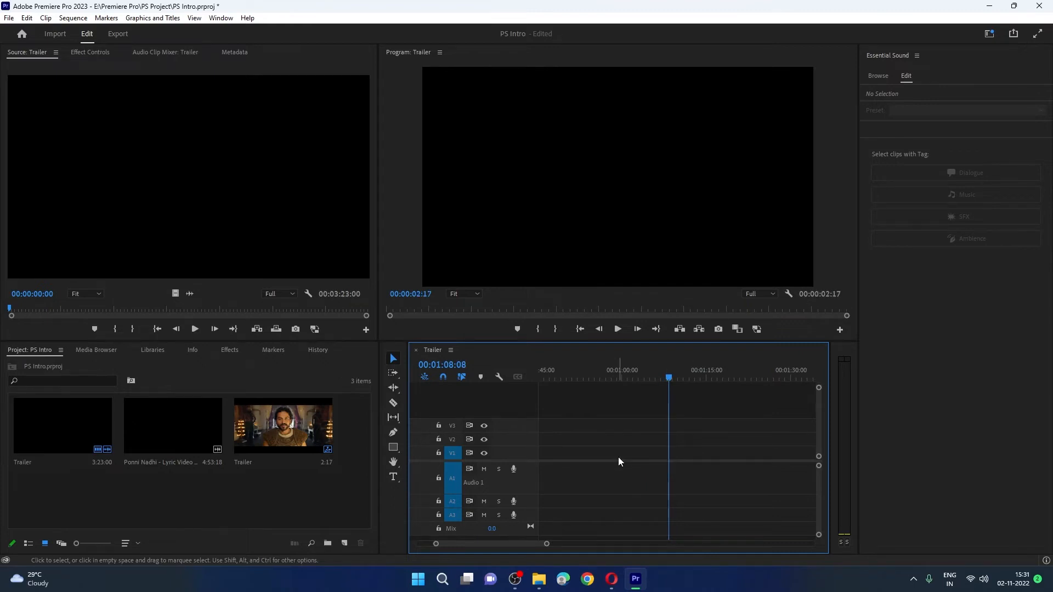
pyautogui.click(580, 329)
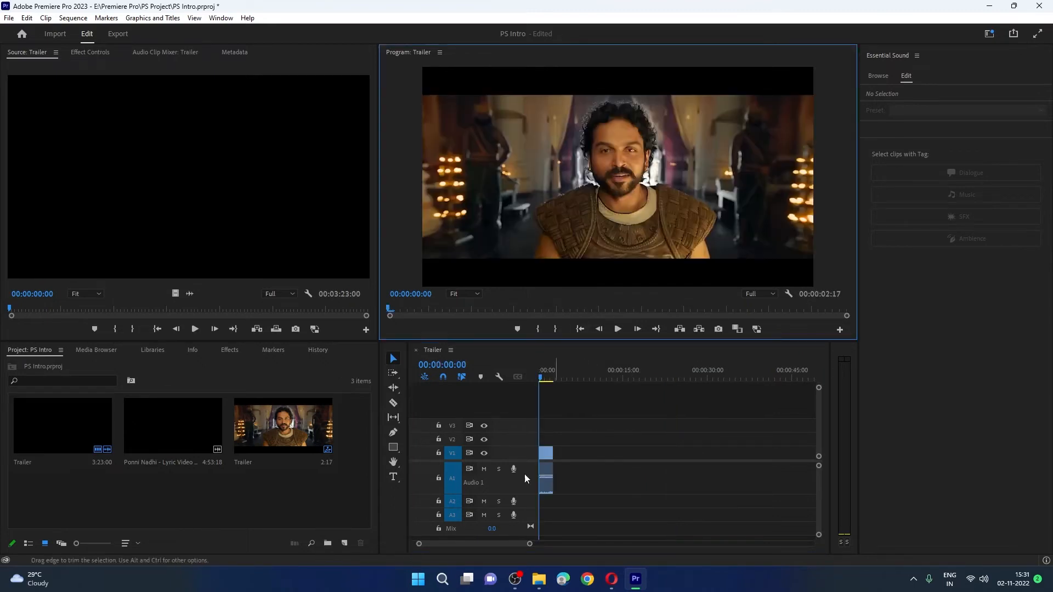
# Try to place the Trailer sequence after the close-up clip in its own timeline
pyautogui.moveTo(271, 430); pyautogui.dragTo(653, 459)
pyautogui.click(308, 498)
pyautogui.moveTo(277, 419); pyautogui.dragTo(573, 458)
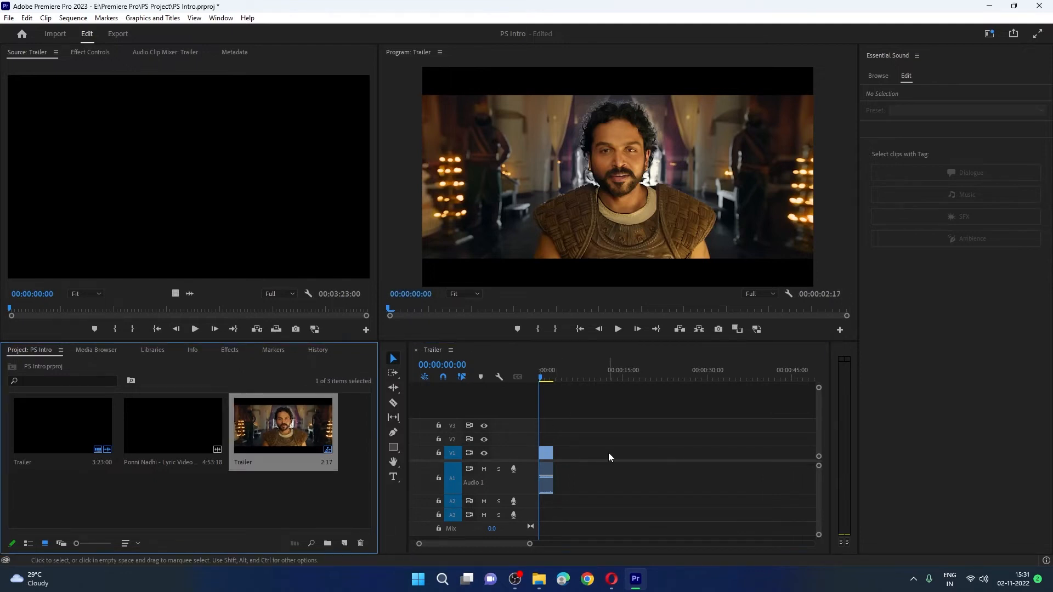
pyautogui.click(247, 493)
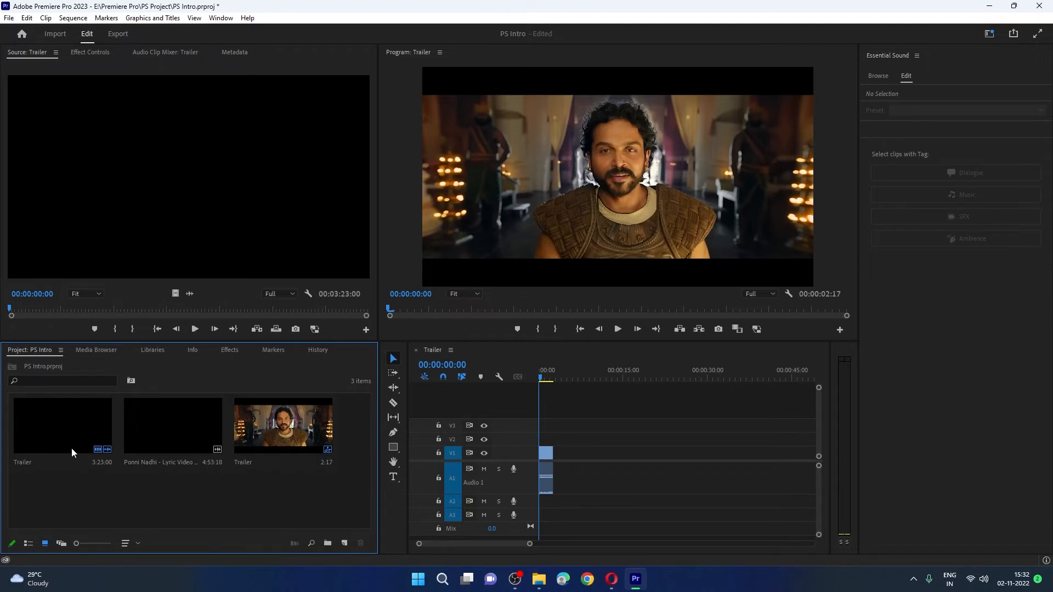
# Add the full Trailer video to V1 and A1 a few seconds after the close-up clip
pyautogui.click(55, 429)
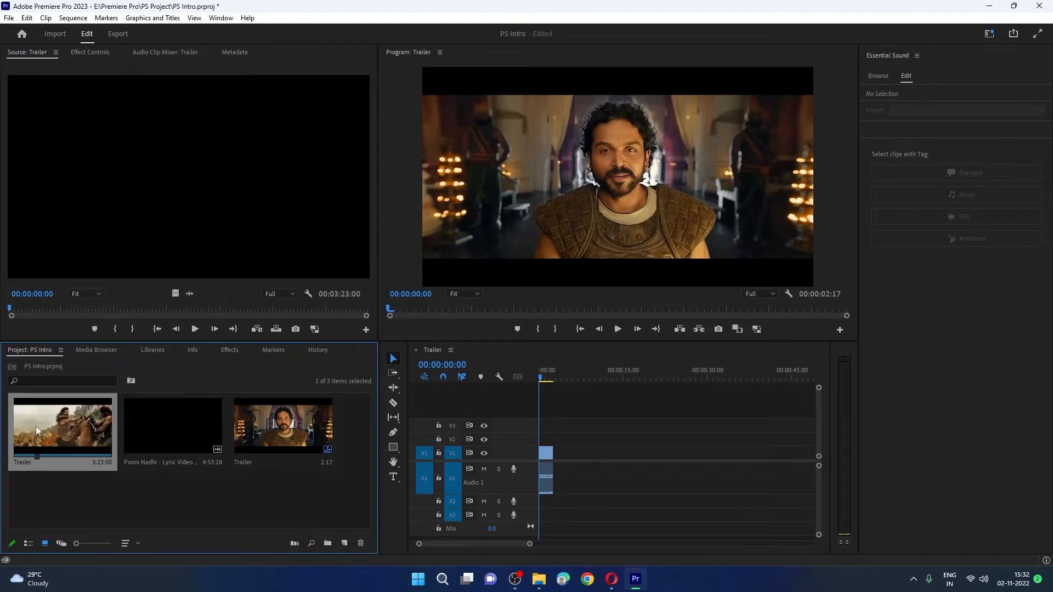
pyautogui.moveTo(35, 426); pyautogui.dragTo(596, 459)
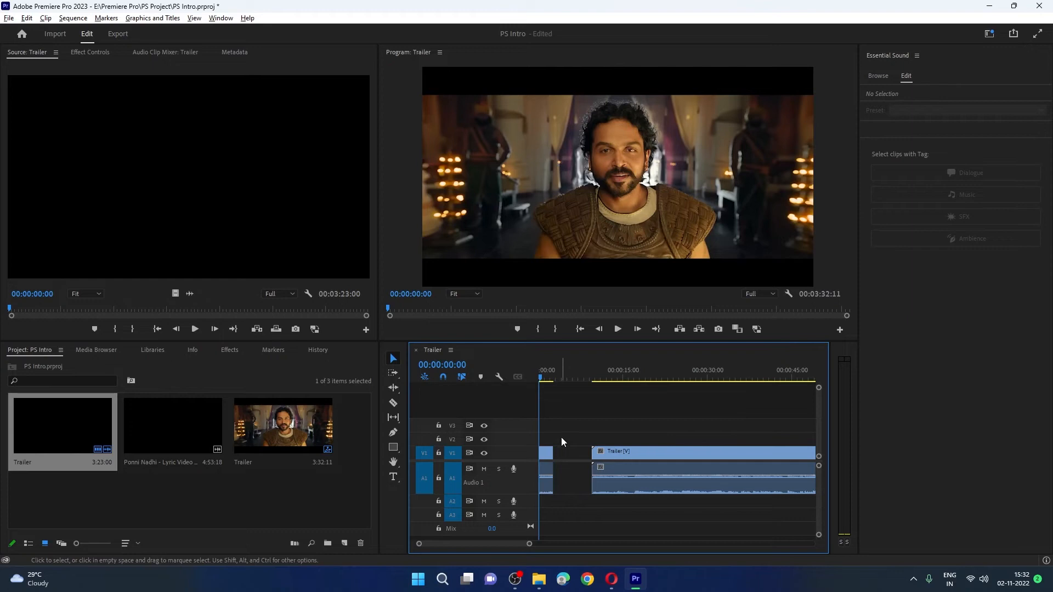
pyautogui.scroll(-5, 521, 542)
pyautogui.moveTo(513, 543); pyautogui.dragTo(501, 543)
pyautogui.scroll(-6, 568, 509)
pyautogui.scroll(2, 570, 502)
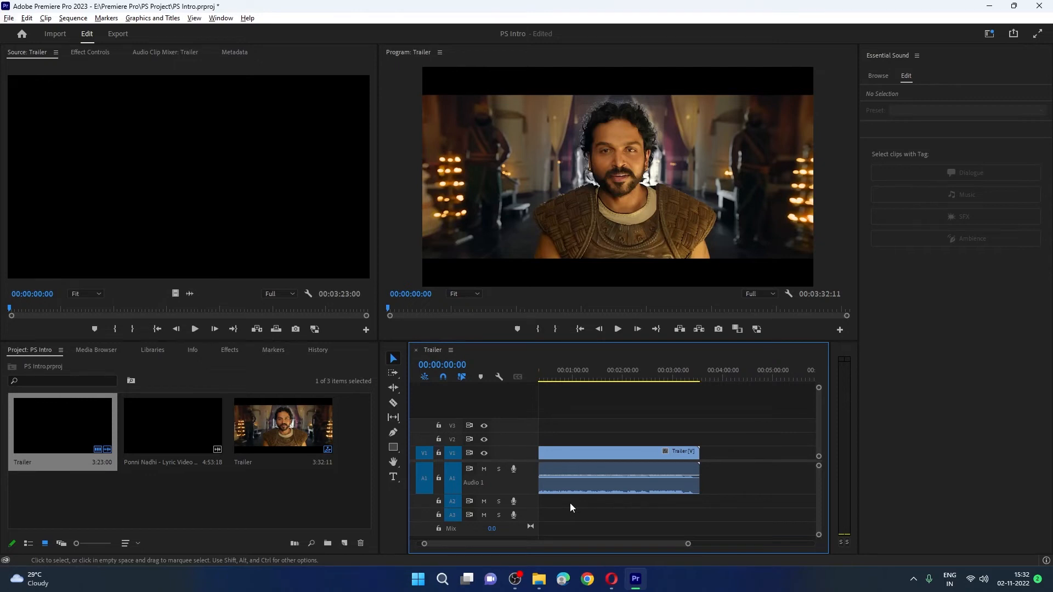
# Split the added Trailer clip with the Razor tool at five spread-out points, making six segments
pyautogui.hotkey('alt', 'c')
pyautogui.press('Escape')
pyautogui.press('c')
pyautogui.click(567, 475)
pyautogui.click(589, 473)
pyautogui.click(615, 473)
pyautogui.click(649, 473)
pyautogui.click(676, 472)
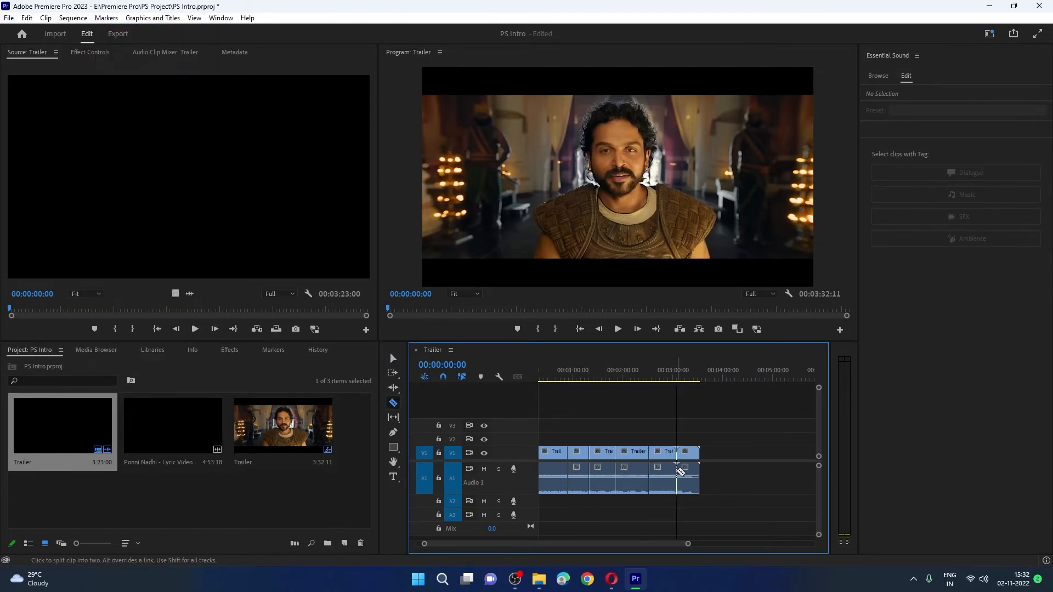
pyautogui.press('v')
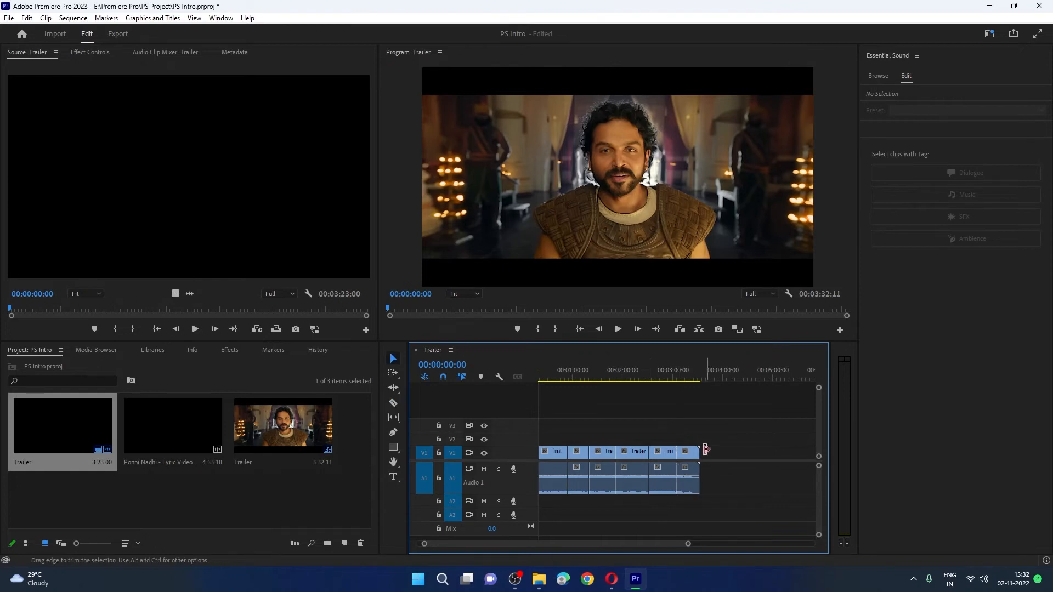
# Delete the second, fourth and sixth segments of the added Trailer clip
pyautogui.click(580, 459)
pyautogui.press('Delete')
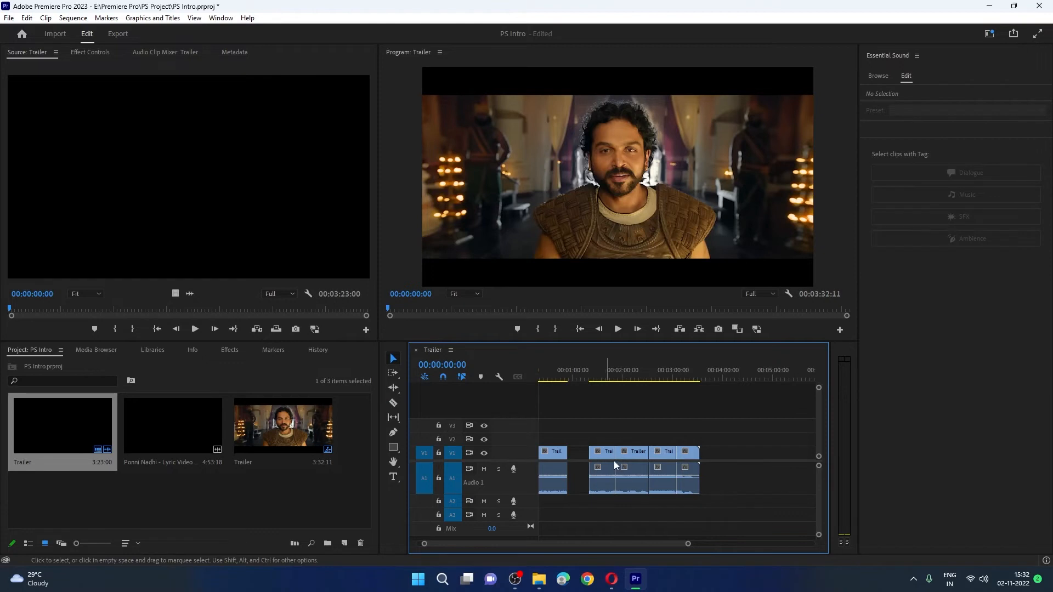
pyautogui.click(637, 458)
pyautogui.press('Delete')
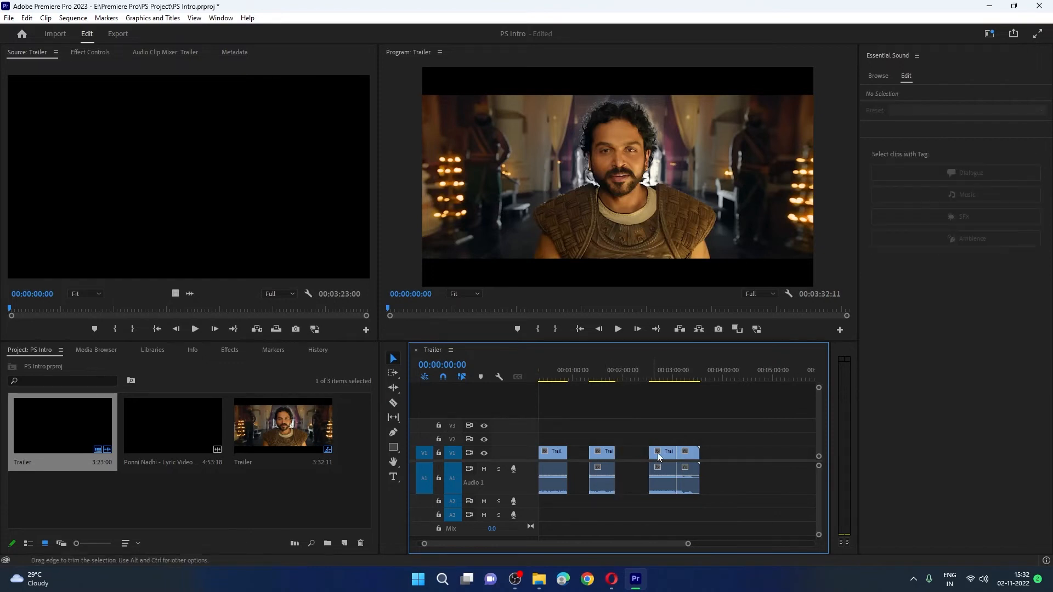
pyautogui.click(686, 451)
pyautogui.press('Delete')
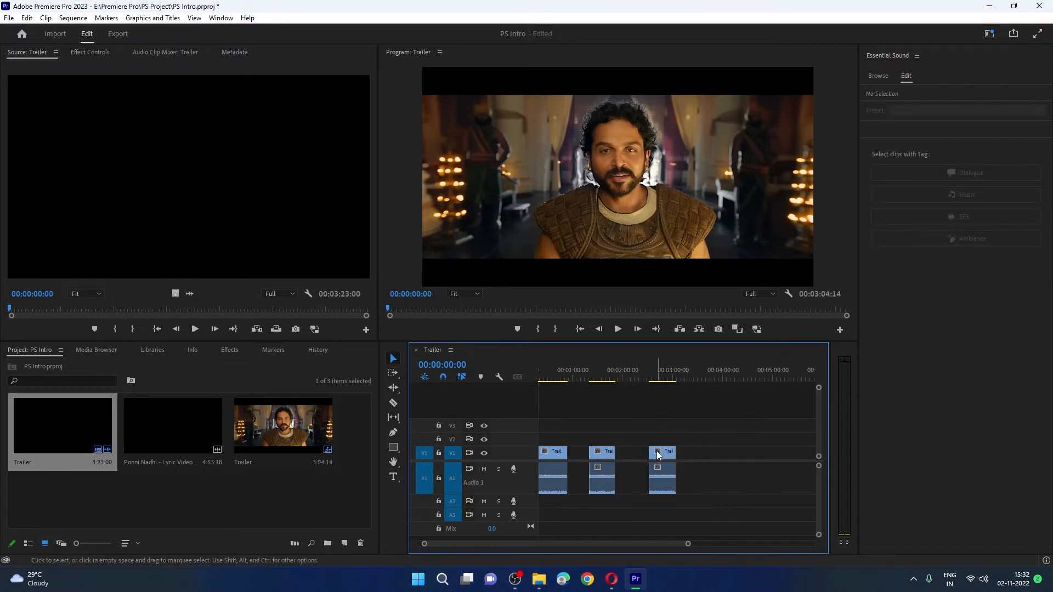
# Try shifting the middle Trailer segment along the track, and undo the changes to the segment layout
pyautogui.moveTo(599, 452)
pyautogui.mouseDown()
pyautogui.moveTo(606, 472)
pyautogui.moveTo(599, 466)
pyautogui.mouseUp()
pyautogui.click(600, 434)
pyautogui.moveTo(606, 451)
pyautogui.mouseDown()
pyautogui.moveTo(564, 453)
pyautogui.moveTo(614, 452)
pyautogui.mouseUp()
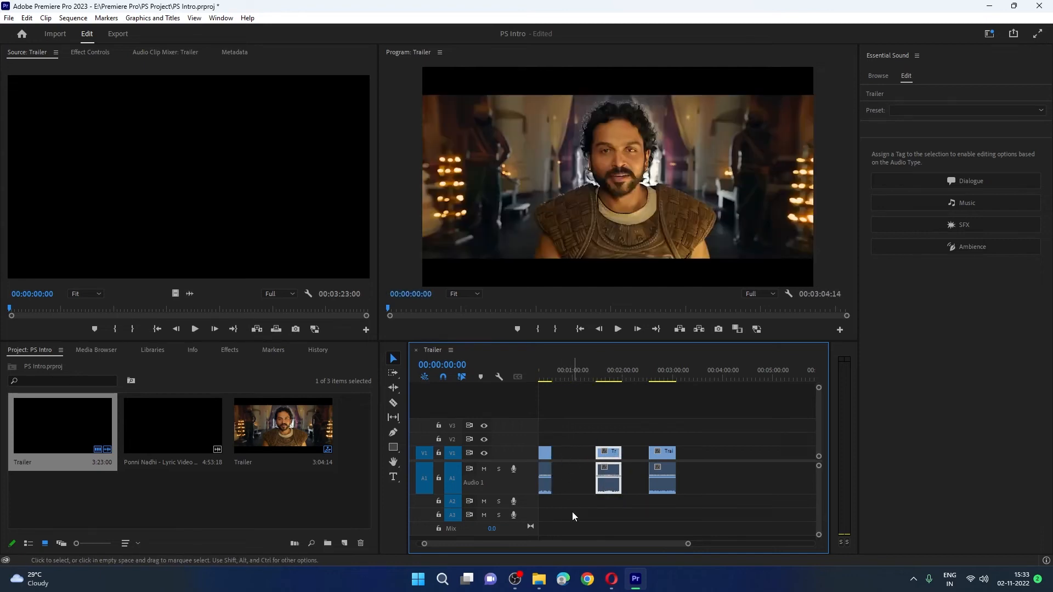
pyautogui.hotkey('ctrl', 'z')
pyautogui.hotkey('ctrl', 'z')
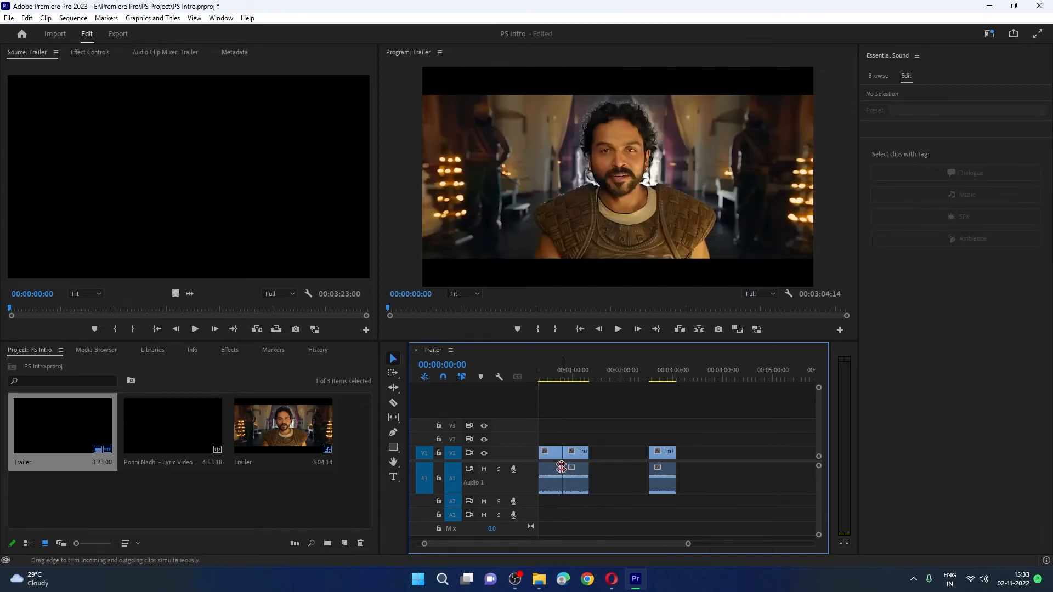
pyautogui.hotkey('ctrl', 'z')
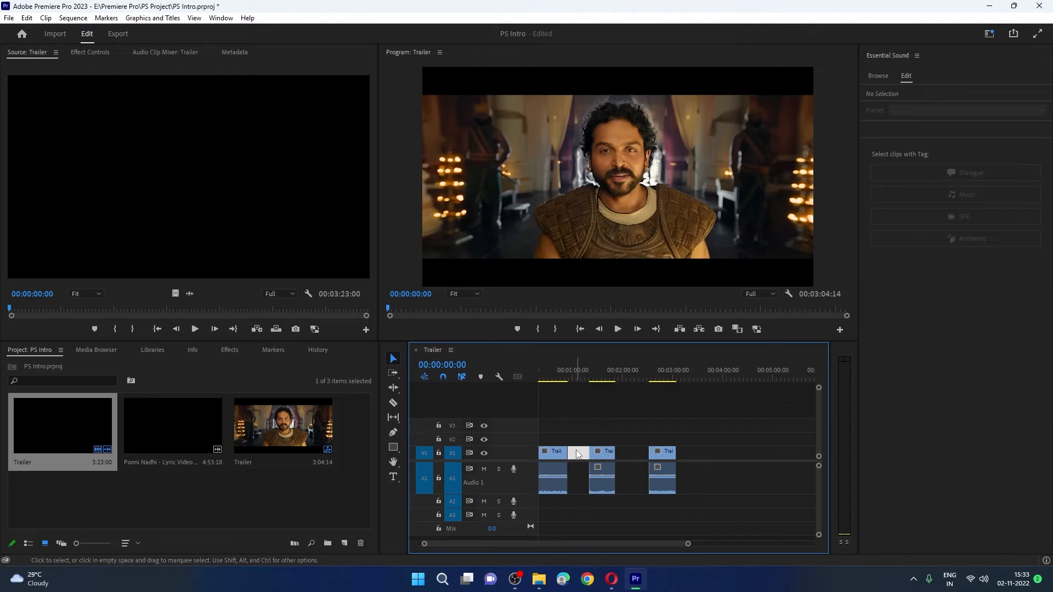
# Ripple delete the two empty gaps between the three remaining Trailer segments
pyautogui.press('Delete')
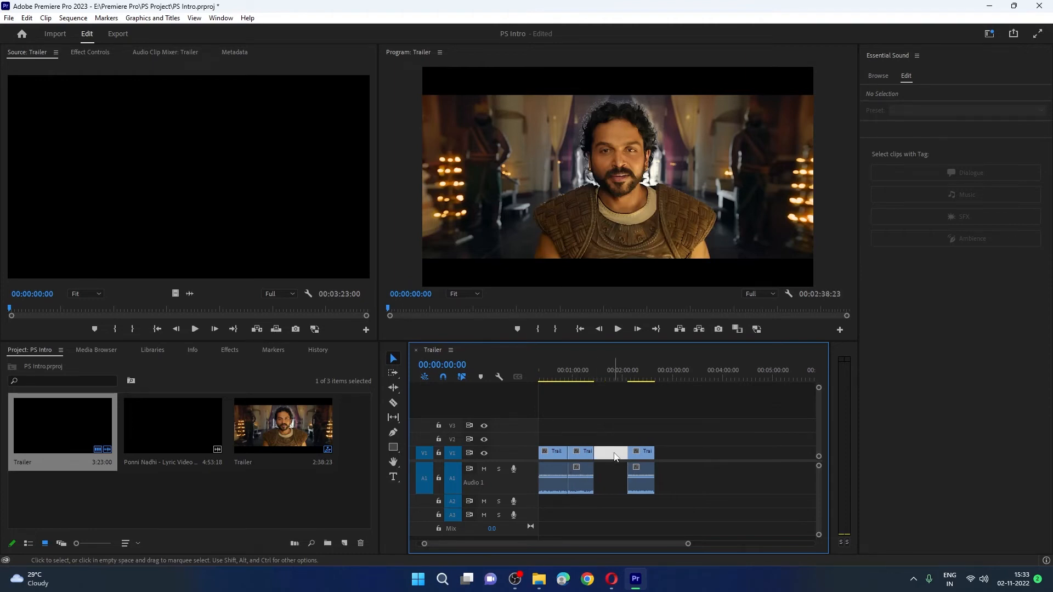
pyautogui.press('Delete')
pyautogui.press('-')
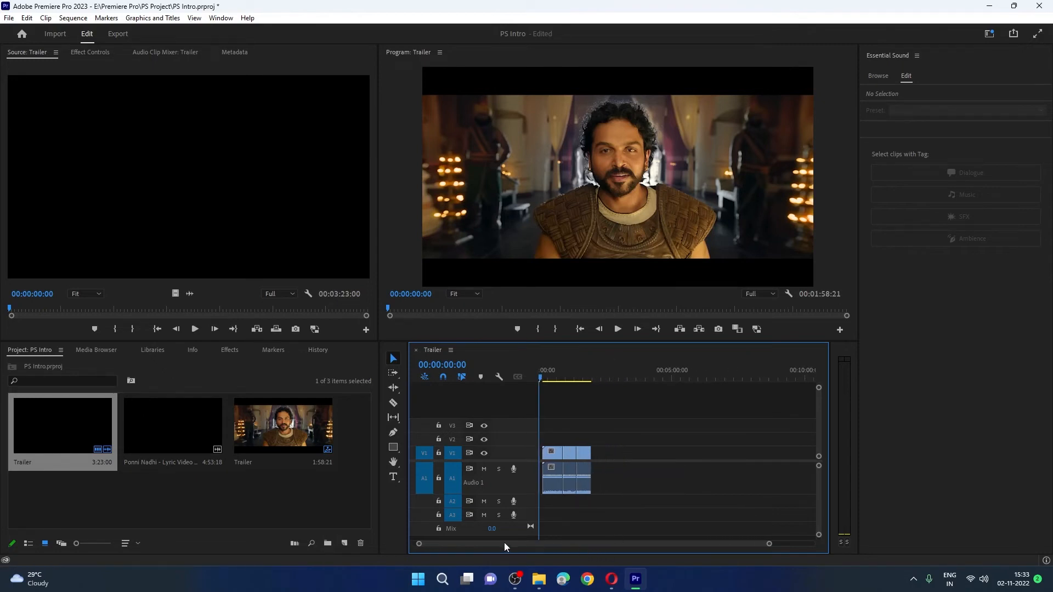
# Try deleting all the clips from the Trailer sequence, and undo the deletion
pyautogui.moveTo(623, 430); pyautogui.dragTo(537, 521)
pyautogui.press('Delete')
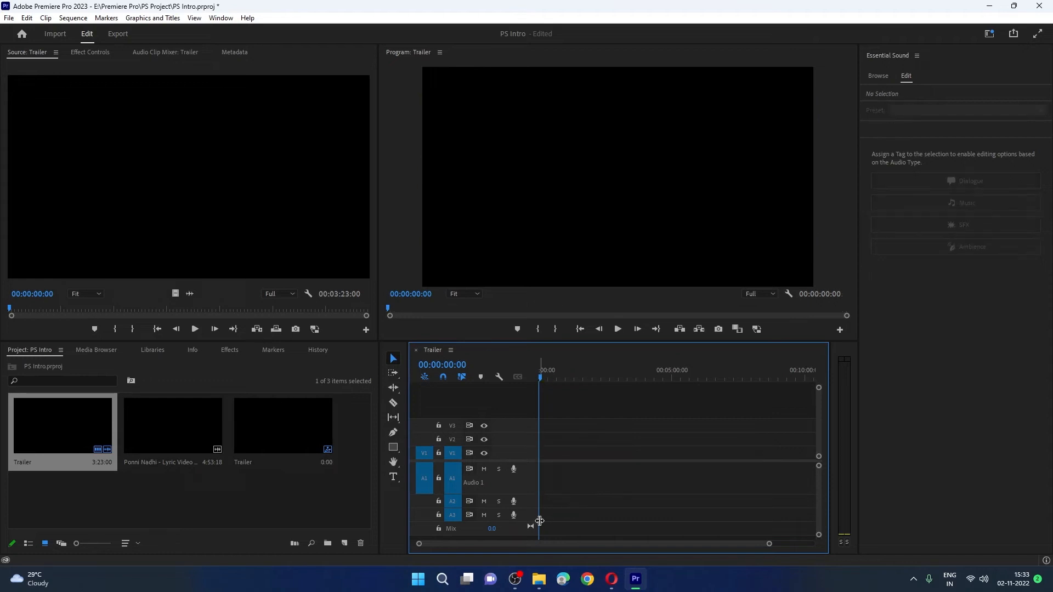
pyautogui.press('=')
pyautogui.press('=')
pyautogui.press('=')
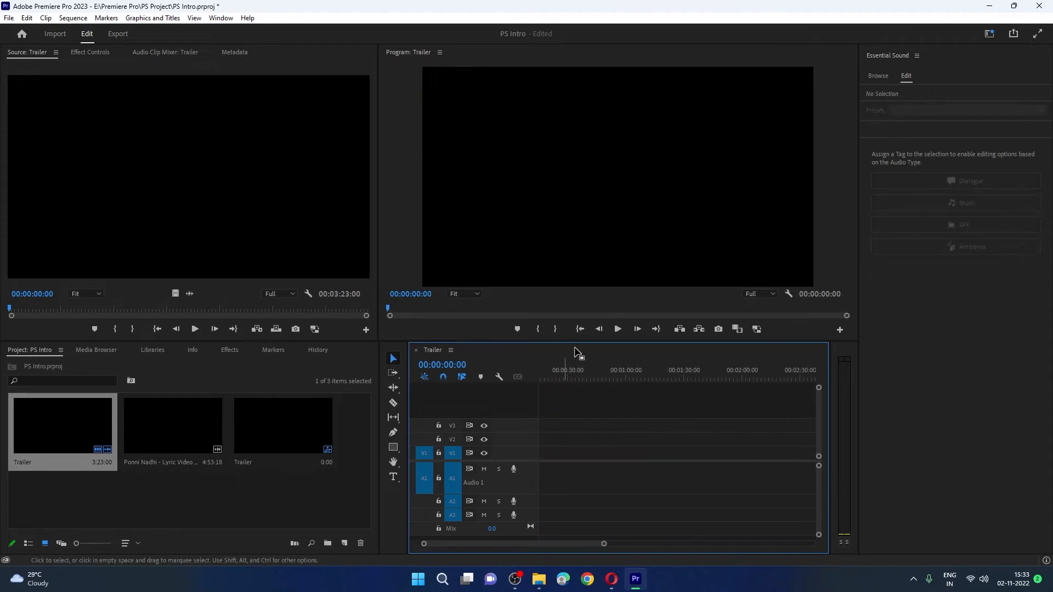
pyautogui.click(579, 329)
pyautogui.moveTo(524, 544); pyautogui.dragTo(480, 545)
pyautogui.scroll(2, 552, 473)
pyautogui.scroll(1, 553, 473)
pyautogui.hotkey('ctrl', 'z')
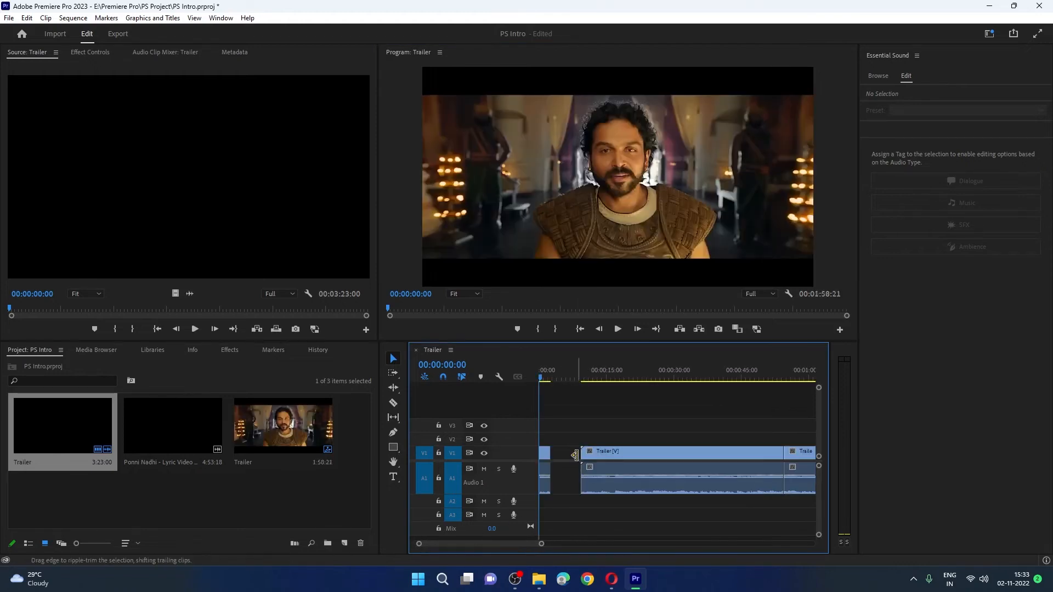
# Delete the three added Trailer segments, keeping only the close-up clip at the start of the sequence
pyautogui.scroll(-3, 595, 447)
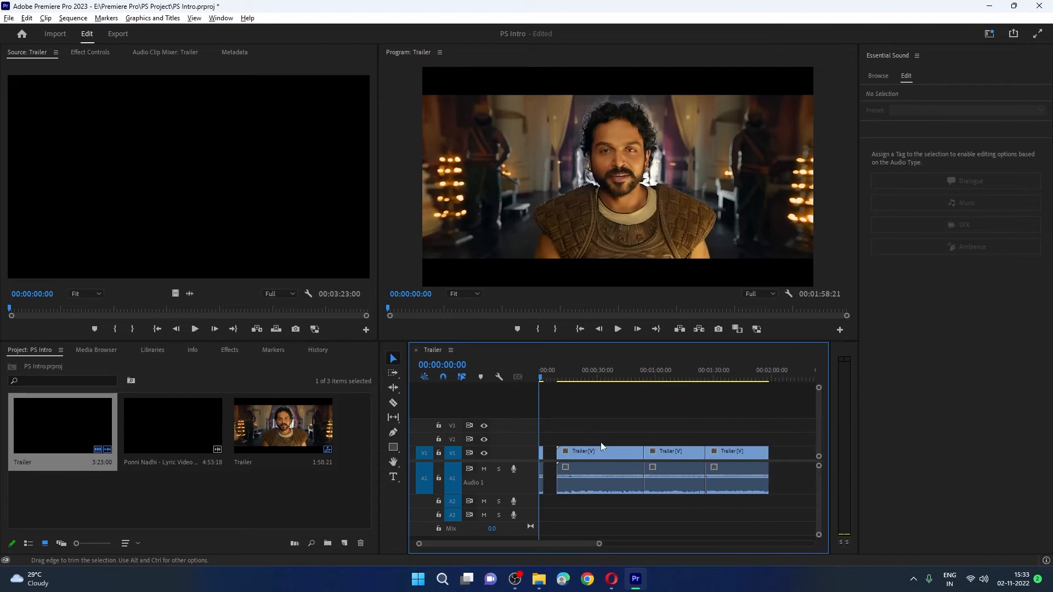
pyautogui.moveTo(742, 421); pyautogui.dragTo(593, 538)
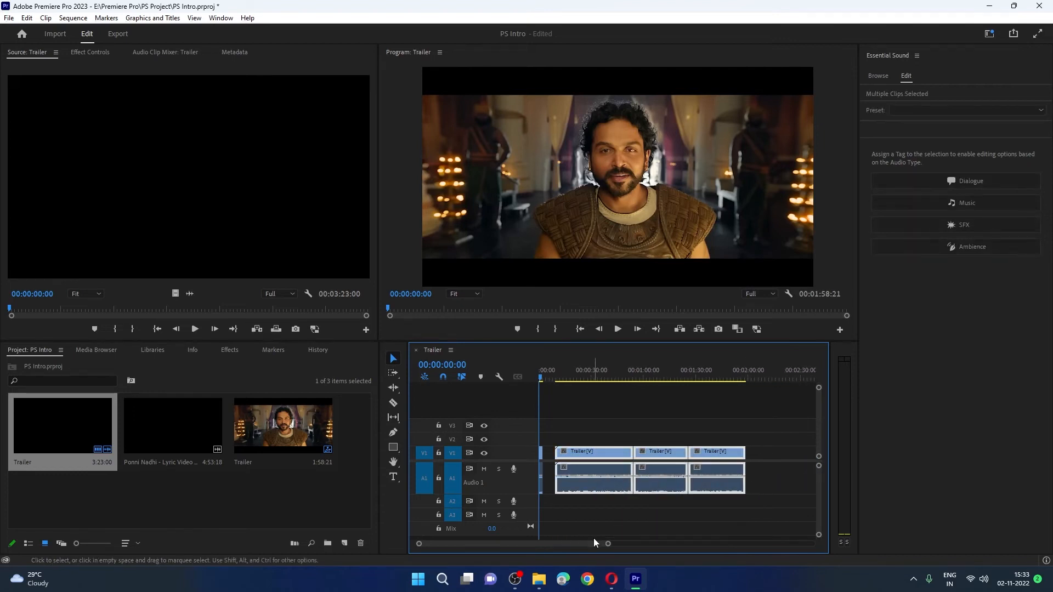
pyautogui.press('Delete')
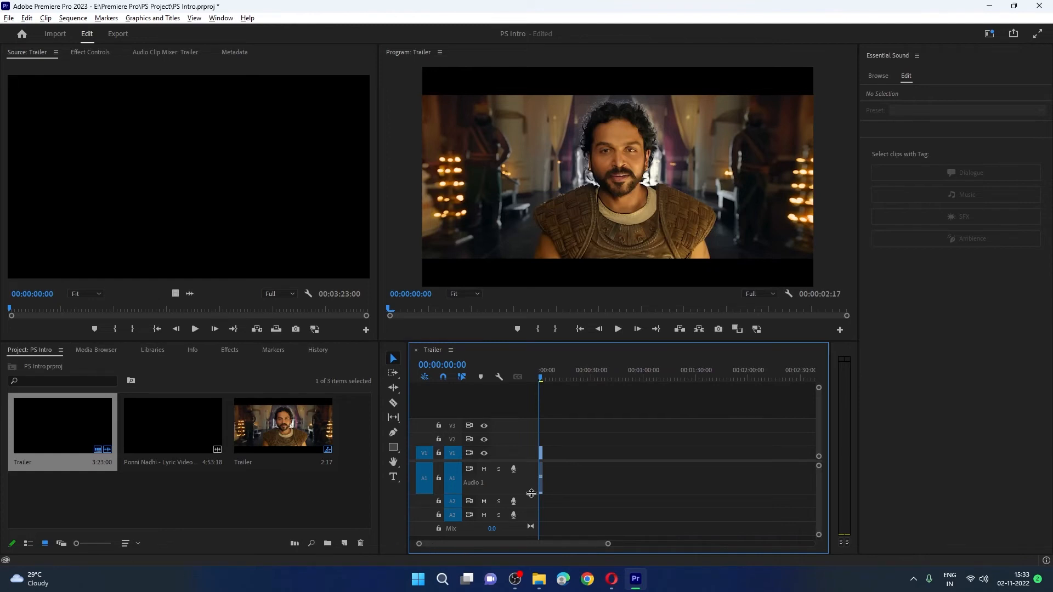
# Select the remaining Trailer clip, close the Essential Sound panel and open the Lumetri Color panel
pyautogui.scroll(3, 542, 487)
pyautogui.scroll(4, 541, 487)
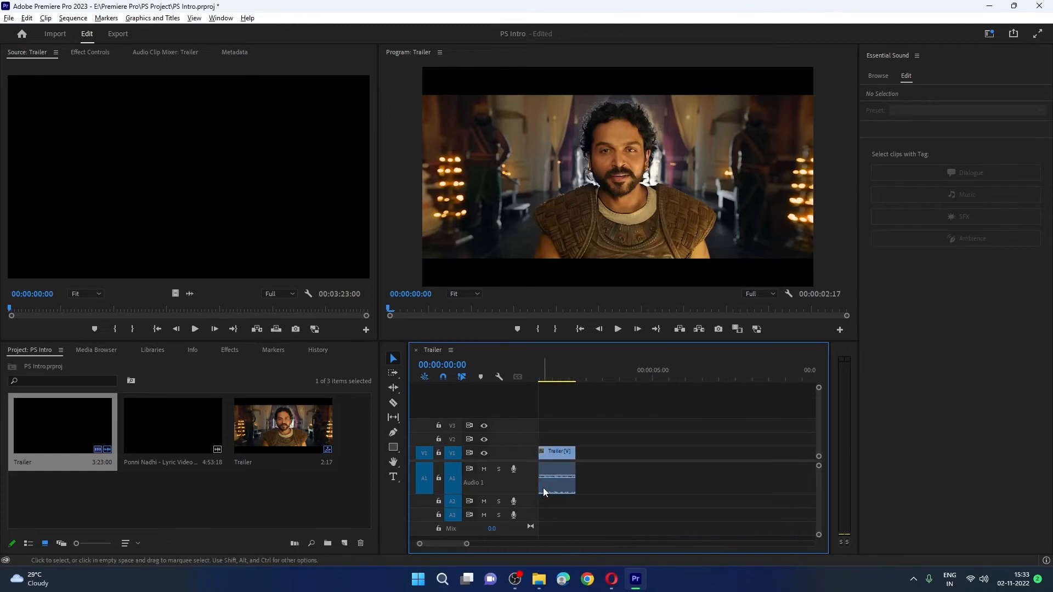
pyautogui.click(565, 475)
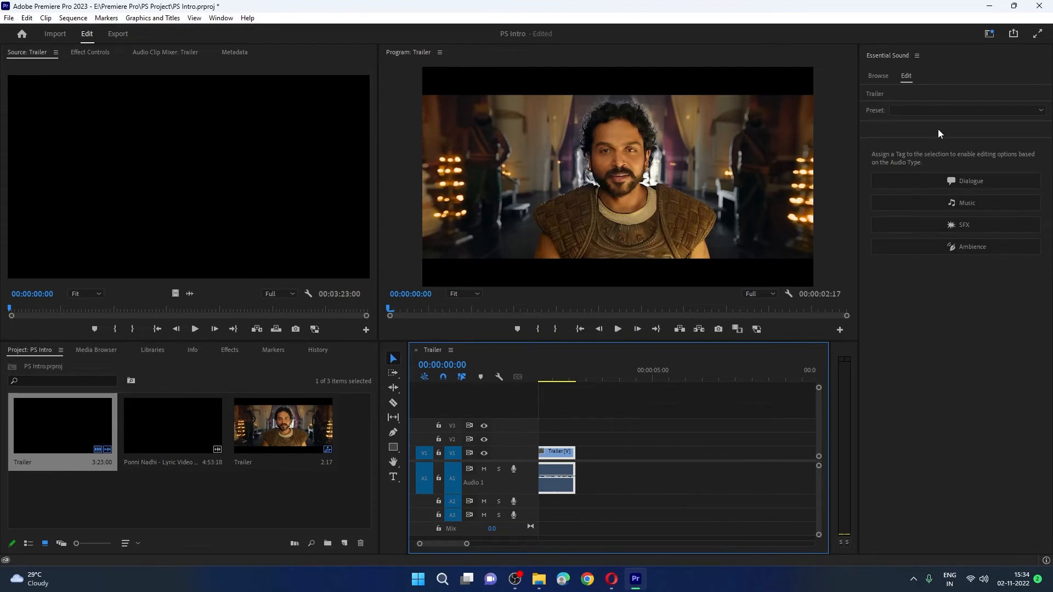
pyautogui.click(916, 55)
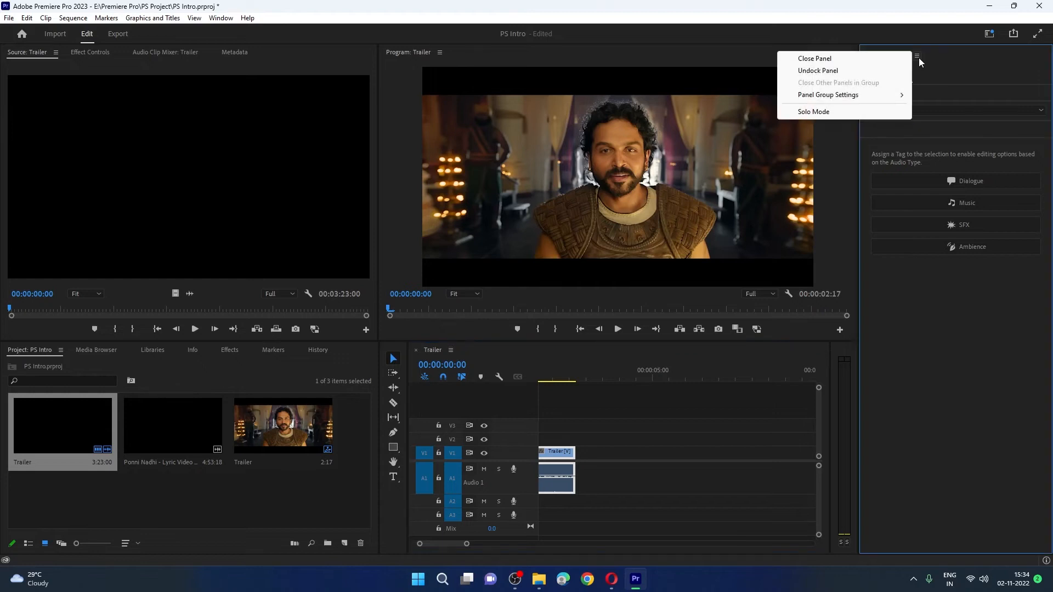
pyautogui.click(874, 61)
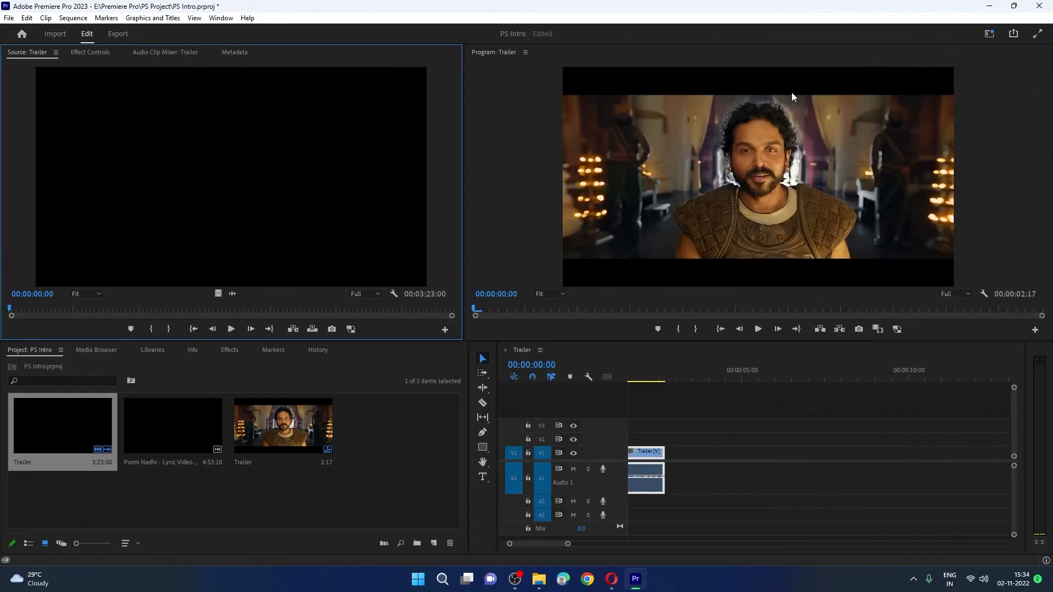
pyautogui.click(218, 20)
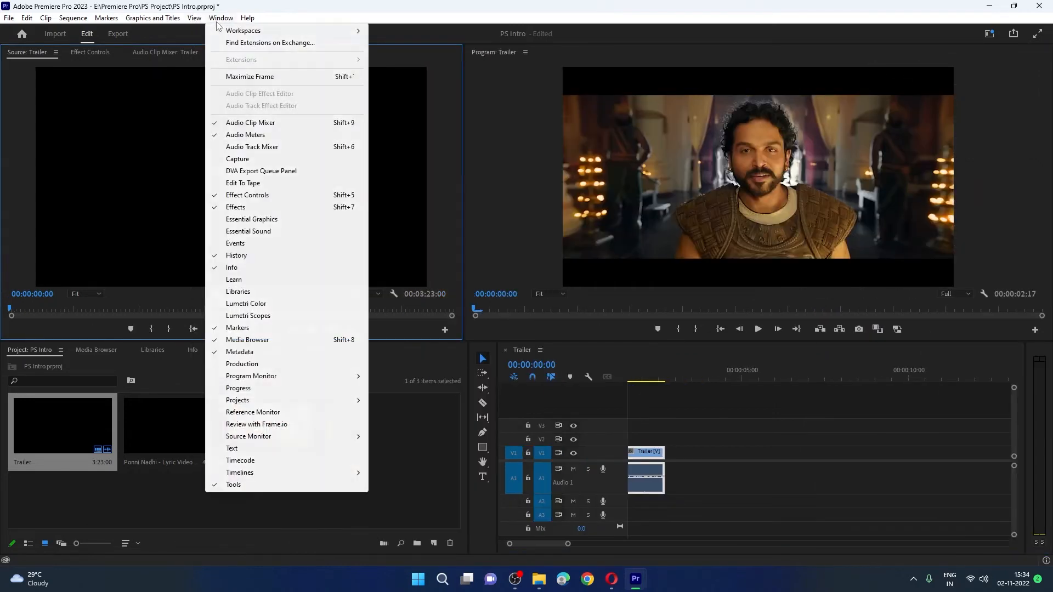
pyautogui.click(273, 309)
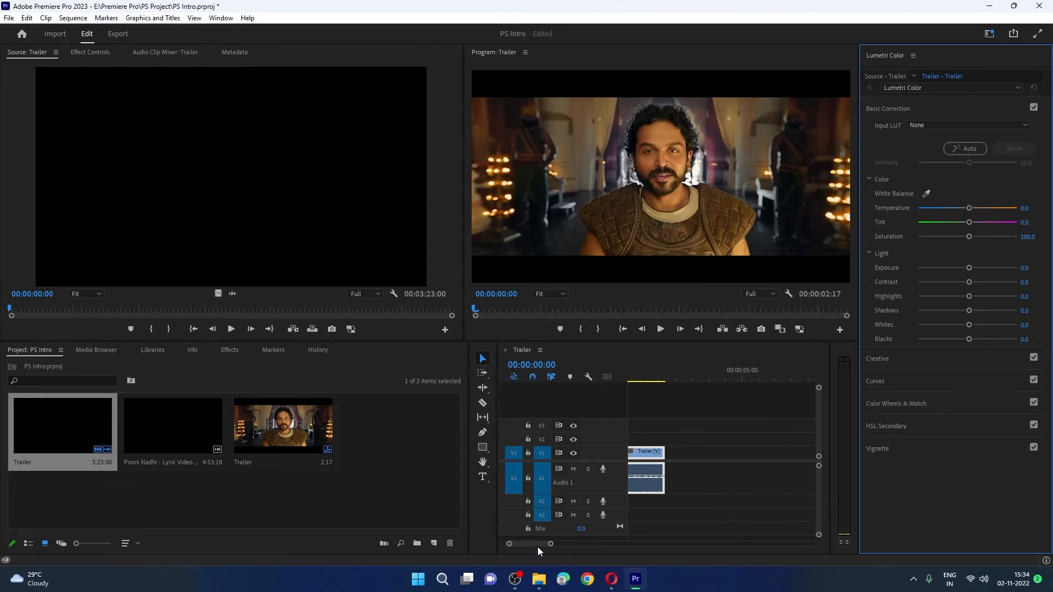
# Apply automatic Basic Correction to the Trailer clip with the playhead at 00:00:01:00
pyautogui.moveTo(537, 545); pyautogui.dragTo(519, 545)
pyautogui.moveTo(628, 377); pyautogui.dragTo(661, 381)
pyautogui.click(948, 149)
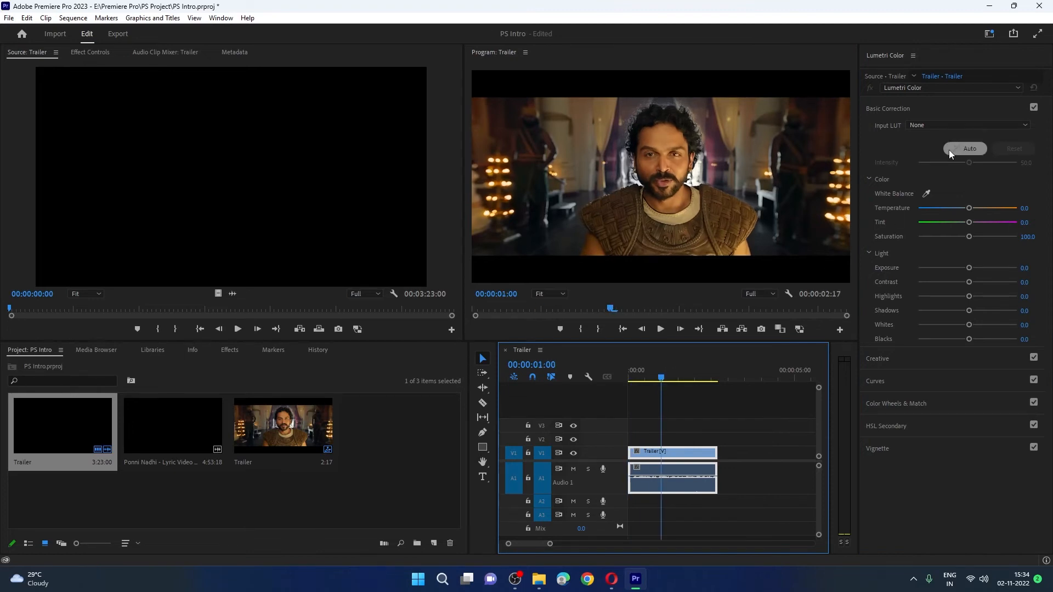
pyautogui.click(920, 108)
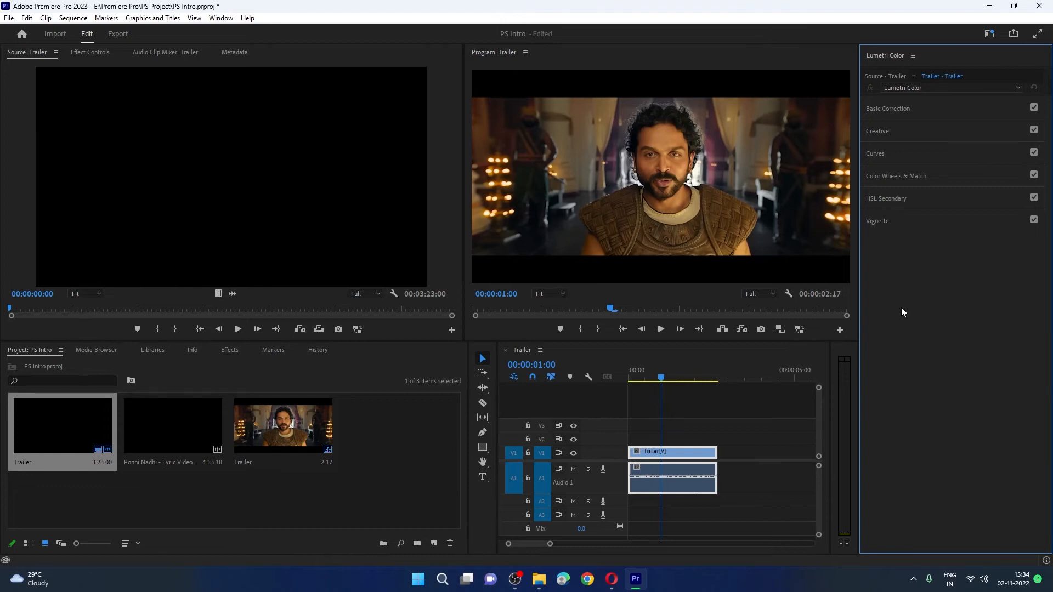
pyautogui.click(786, 463)
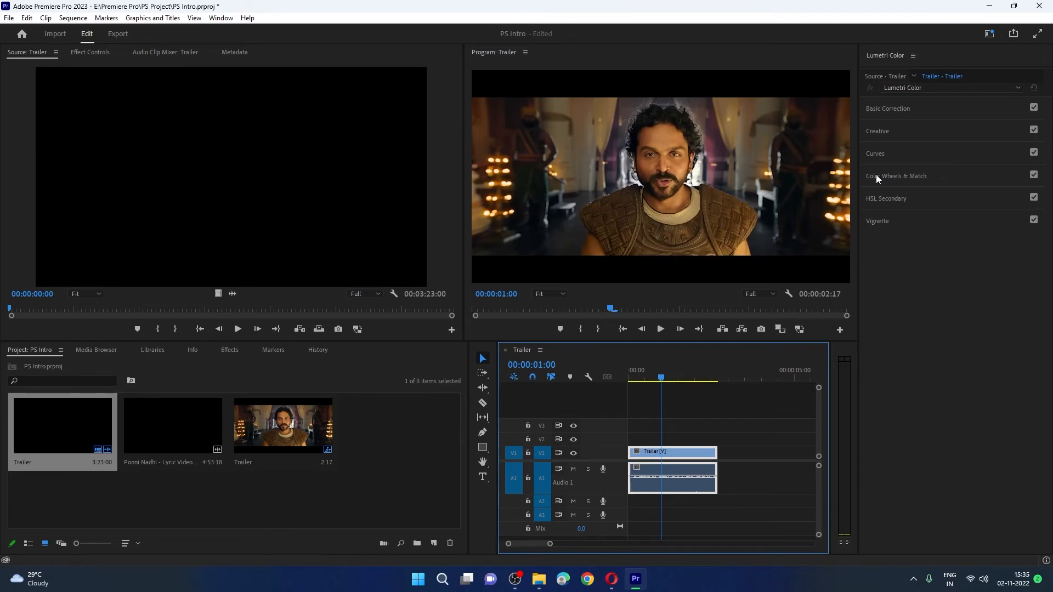
pyautogui.click(910, 110)
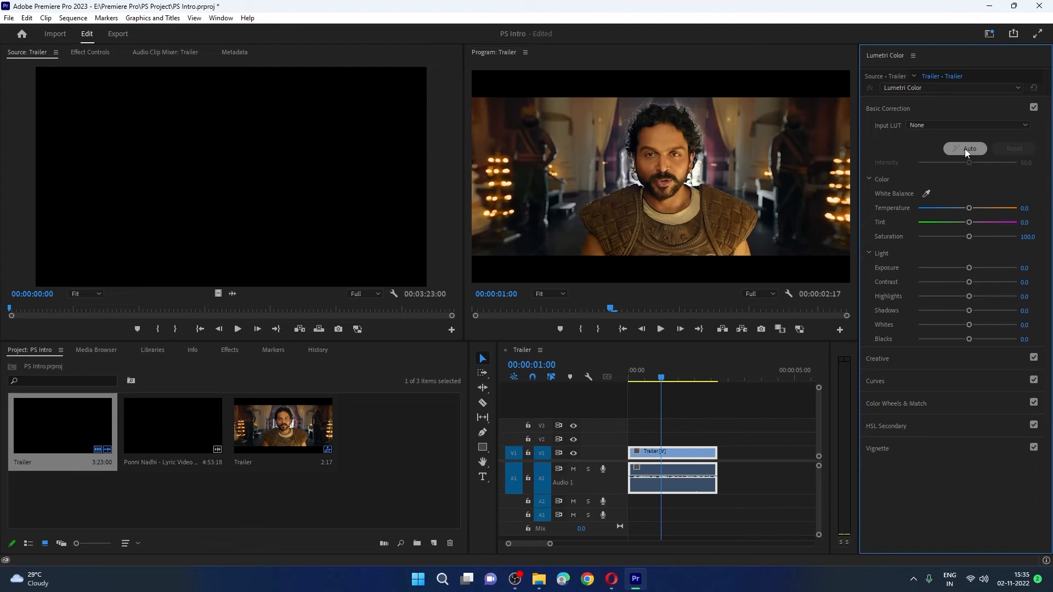
pyautogui.click(965, 150)
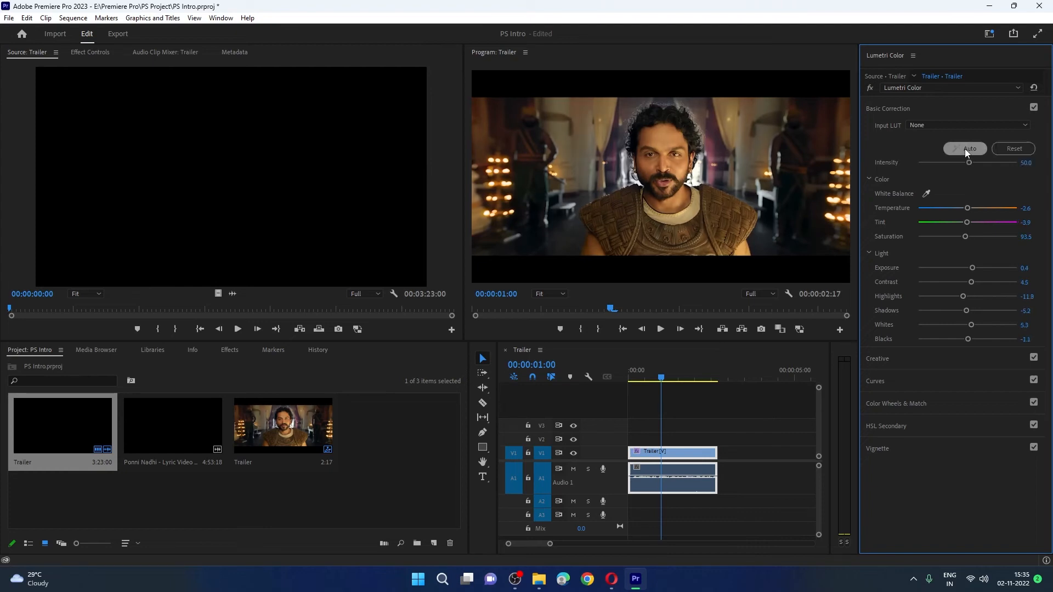
# Compare the Trailer clip with Basic Correction switched off and on, and reset the correction
pyautogui.click(1034, 108)
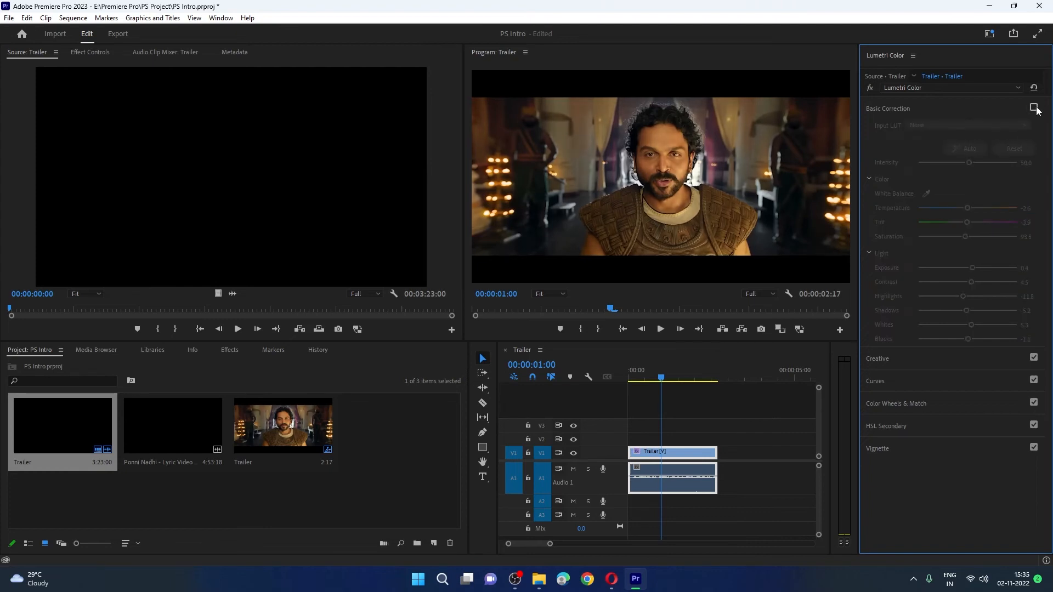
pyautogui.click(1035, 108)
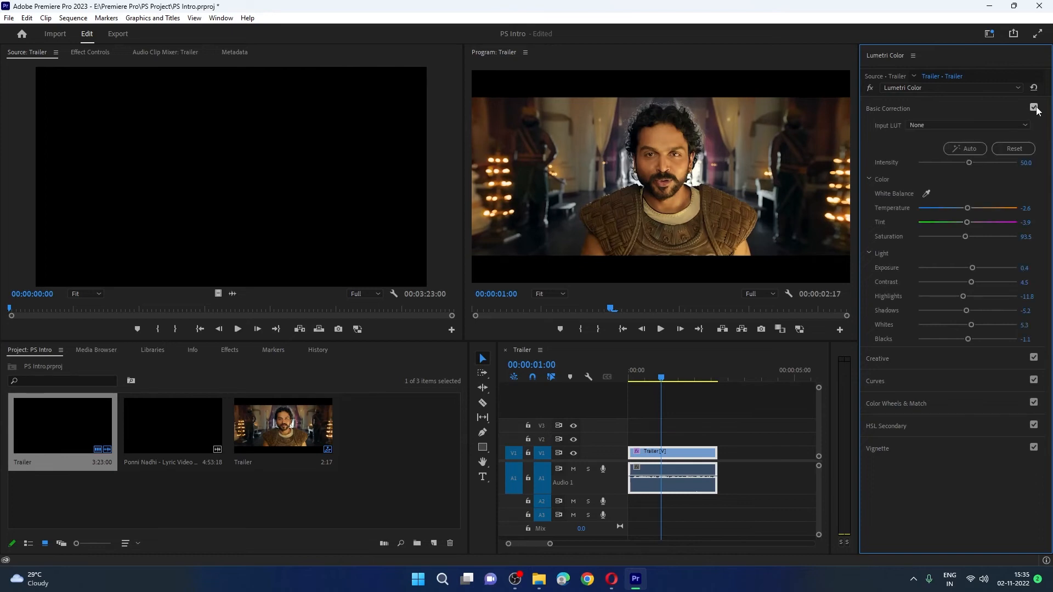
pyautogui.click(1034, 108)
pyautogui.click(1034, 108)
pyautogui.click(1034, 108)
pyautogui.click(1034, 108)
pyautogui.click(1034, 108)
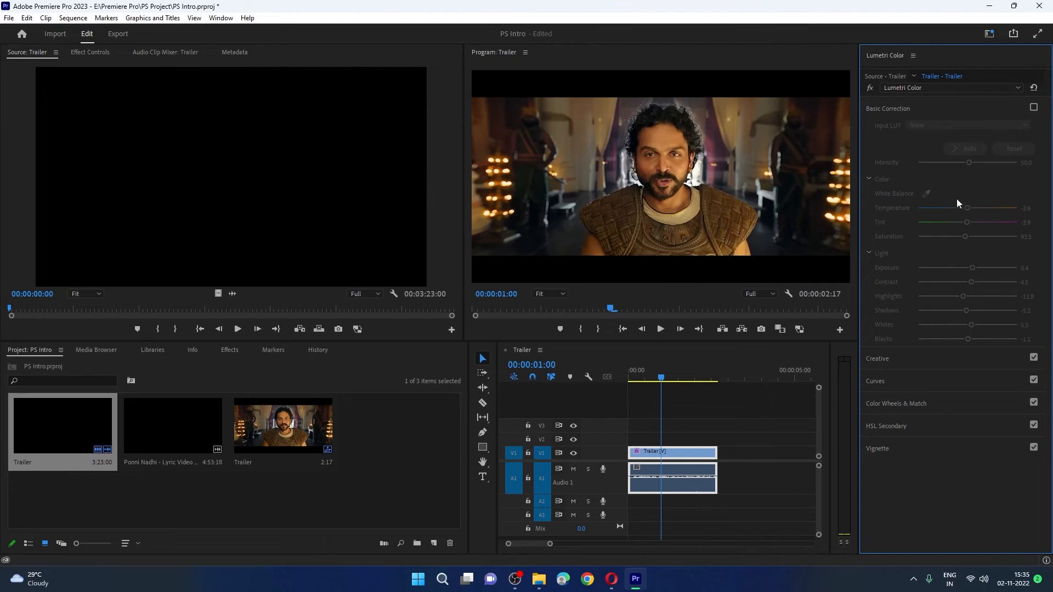
pyautogui.click(1033, 107)
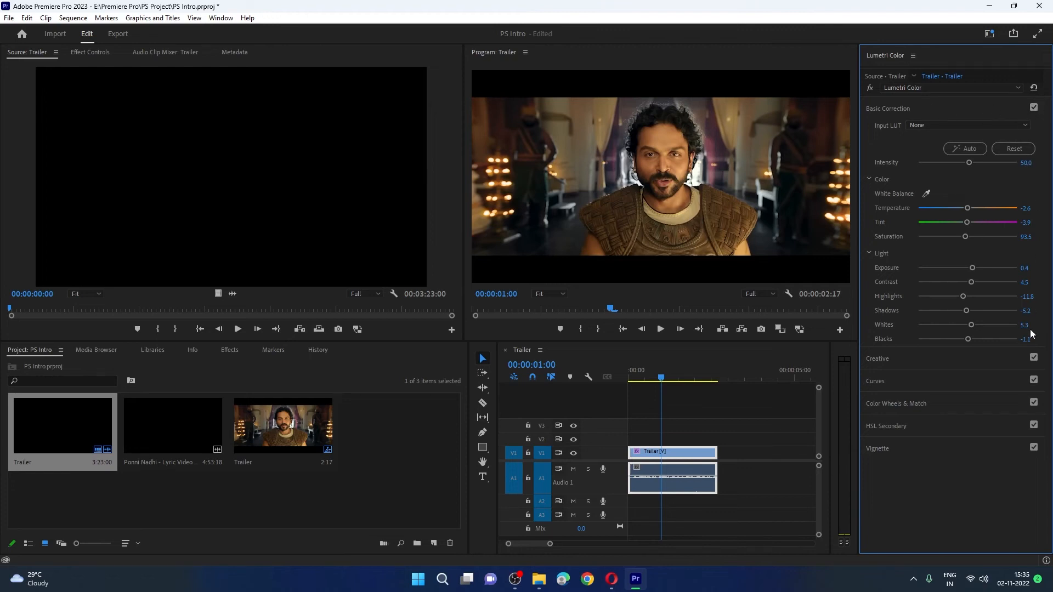
pyautogui.click(1034, 108)
pyautogui.click(1034, 108)
pyautogui.click(1025, 149)
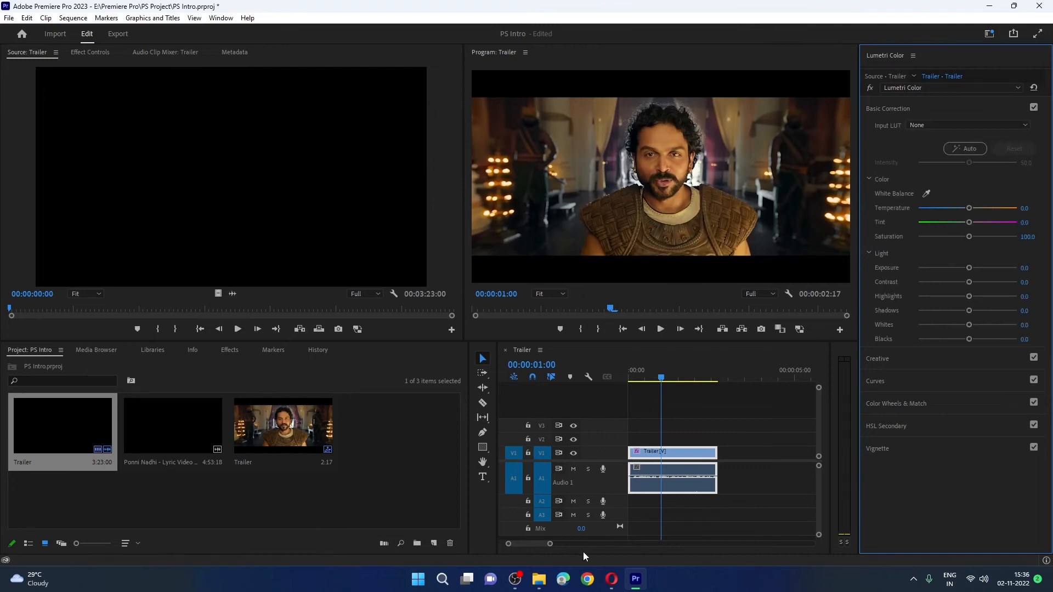
# Try copying the Trailer clip and pasting it at 00:00:05:06, and undo the paste
pyautogui.scroll(-3, 646, 462)
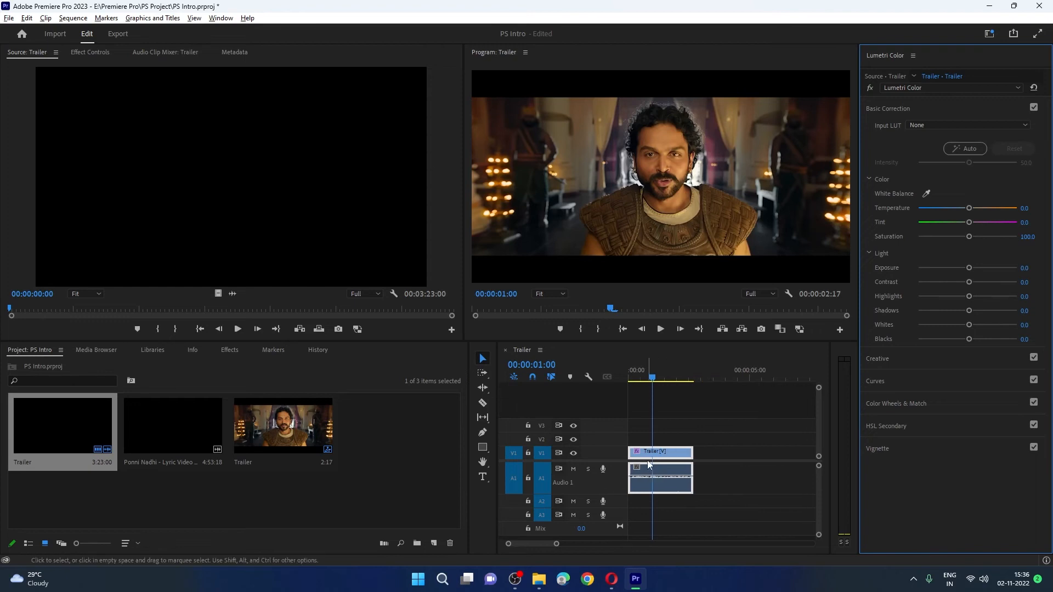
pyautogui.click(724, 435)
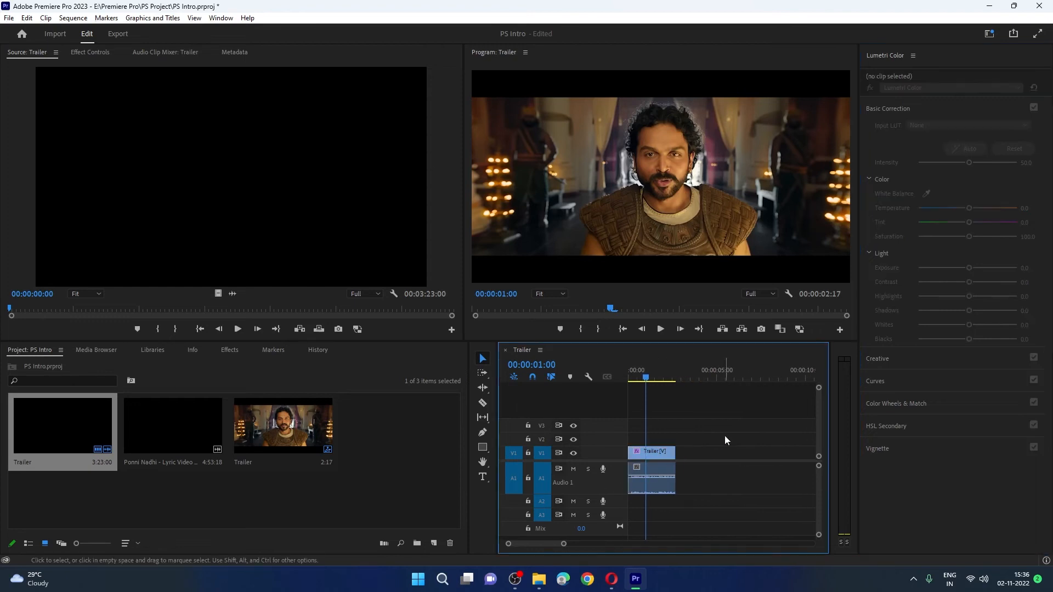
pyautogui.click(667, 466)
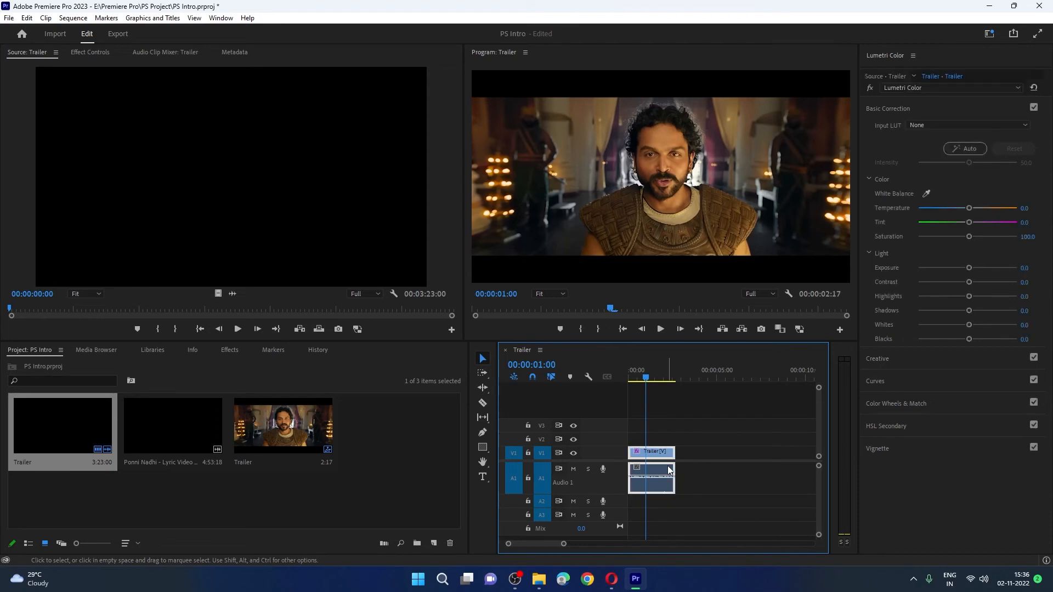
pyautogui.moveTo(645, 378); pyautogui.dragTo(720, 379)
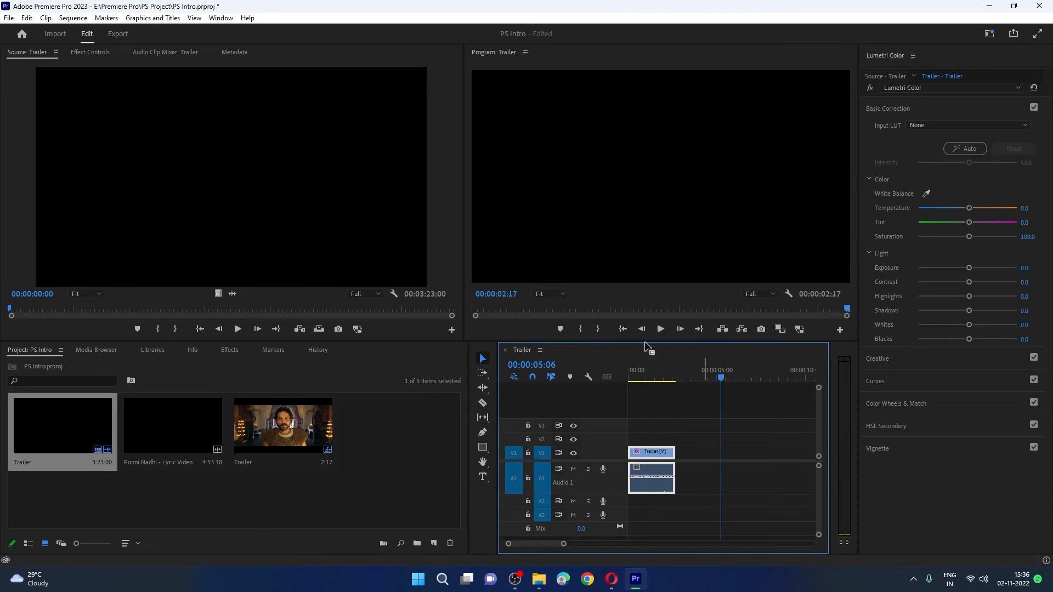
pyautogui.click(27, 18)
pyautogui.click(61, 71)
pyautogui.click(27, 18)
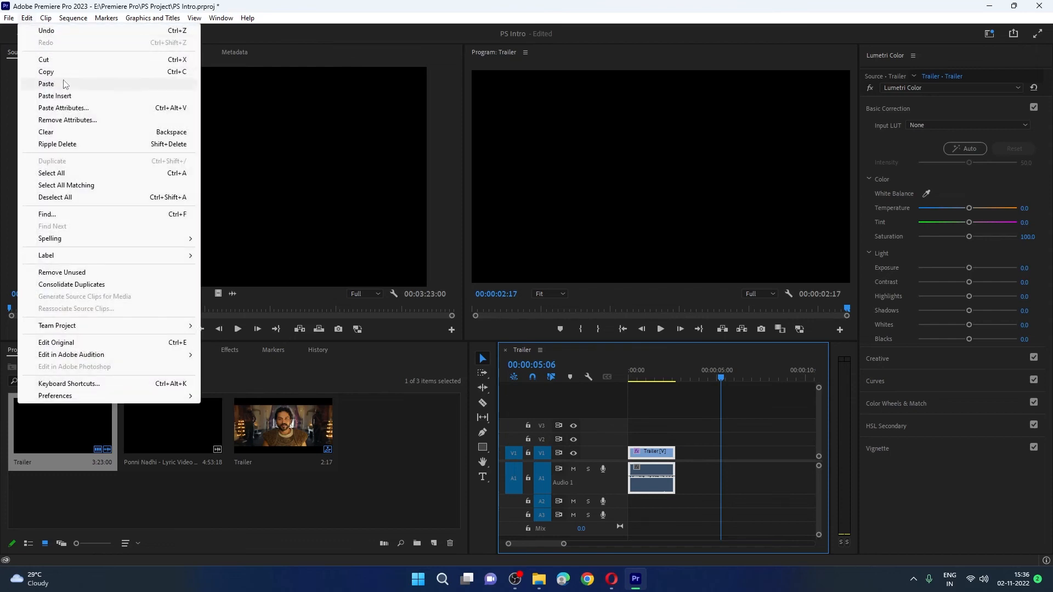
pyautogui.click(38, 83)
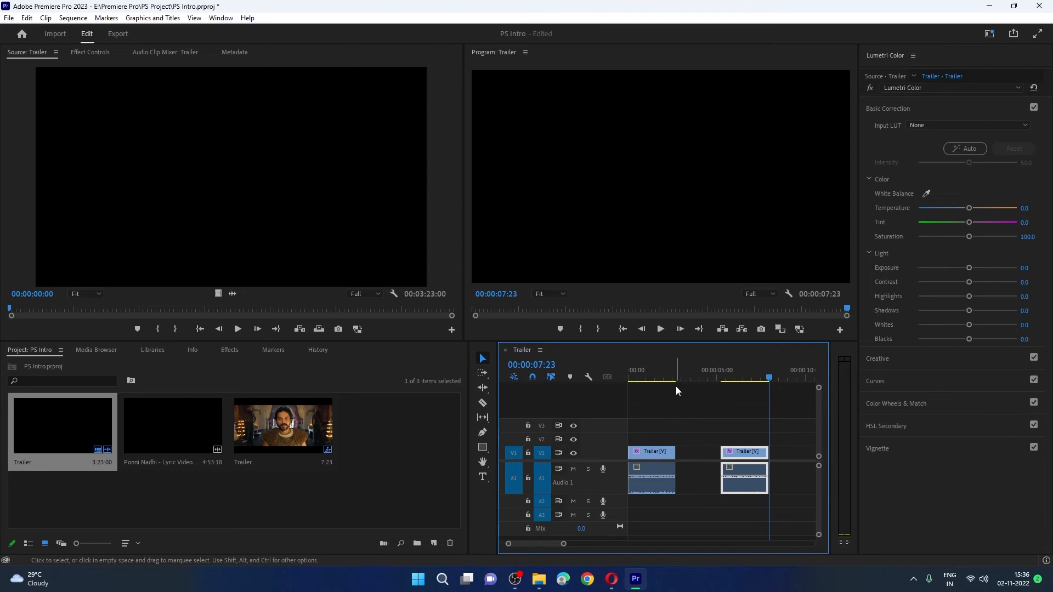
pyautogui.hotkey('ctrl', 'z')
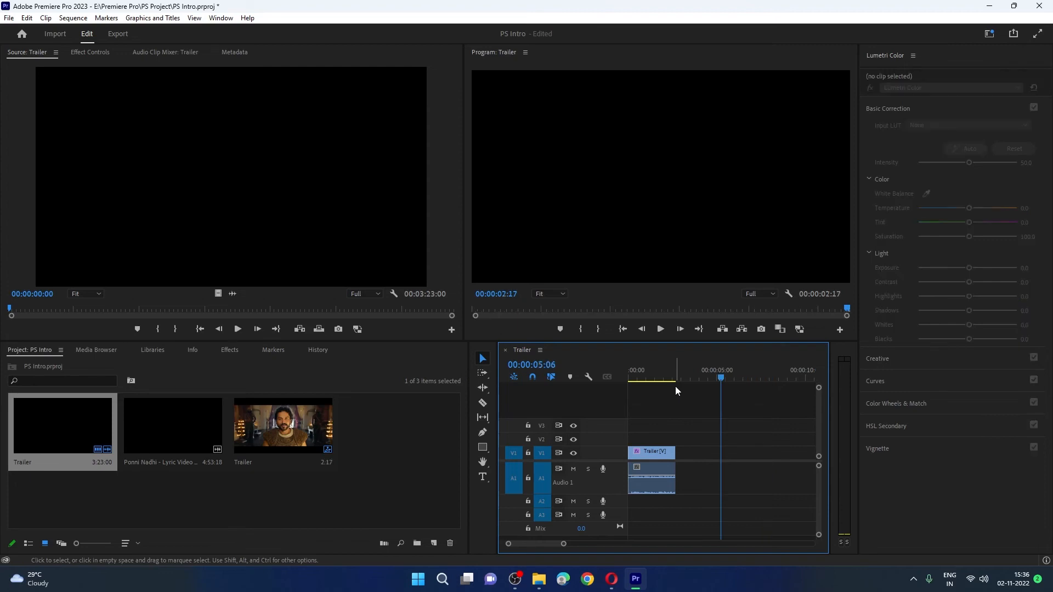
# Select the Trailer clip, paste a copy at the playhead once more, and undo that paste
pyautogui.click(660, 465)
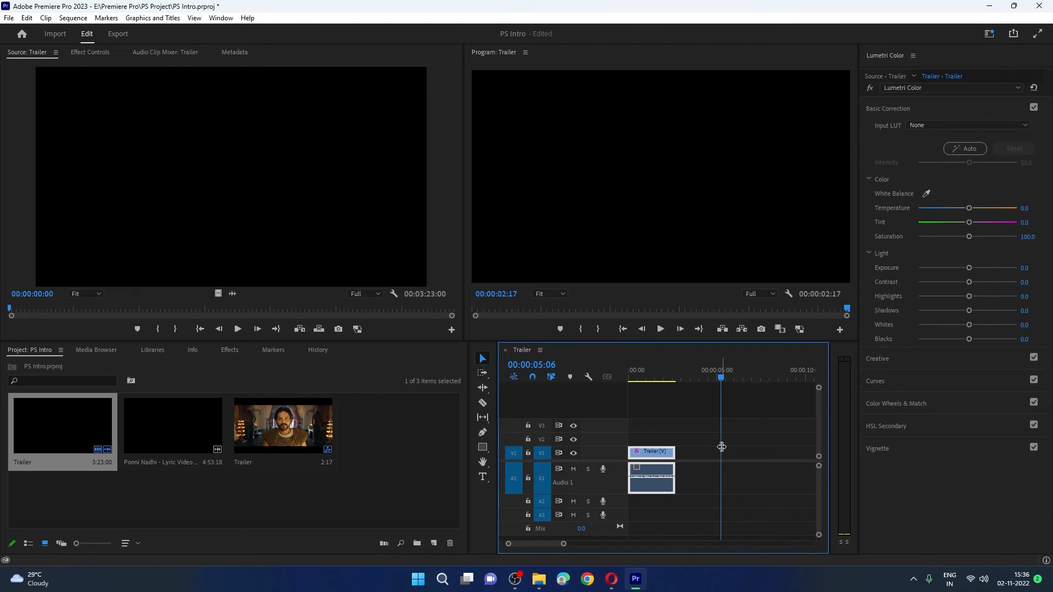
pyautogui.hotkey('ctrl', 'v')
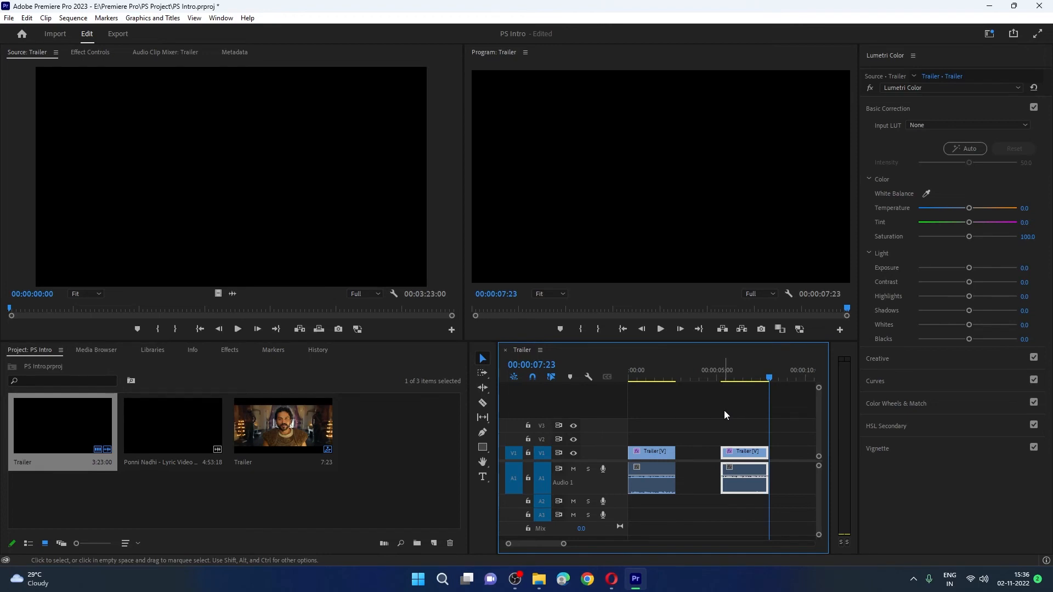
pyautogui.hotkey('ctrl', 'z')
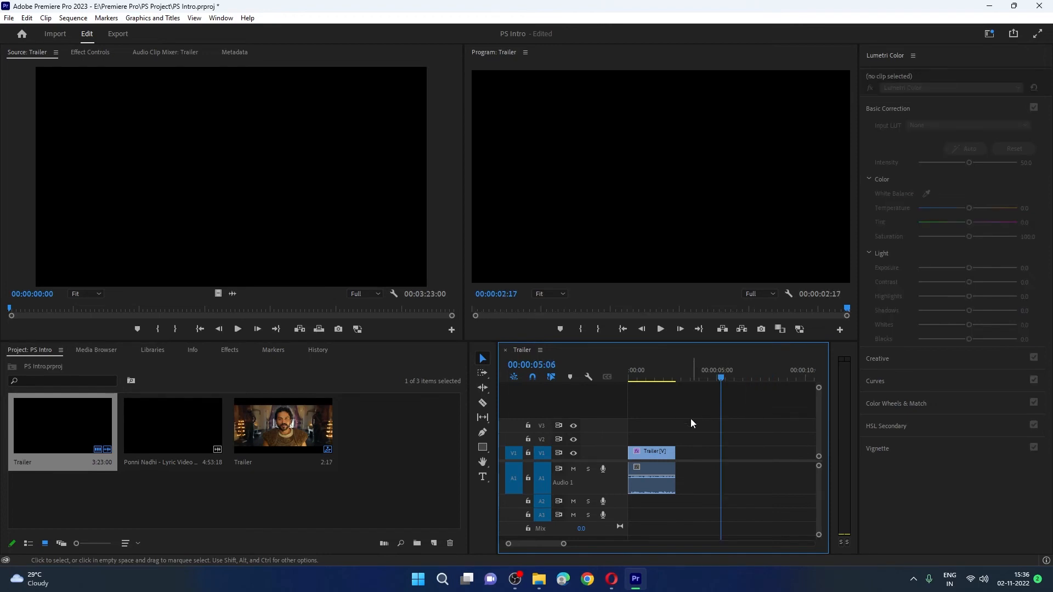
# Duplicate the Trailer clip on the same tracks, leaving a short gap after the original
pyautogui.click(667, 467)
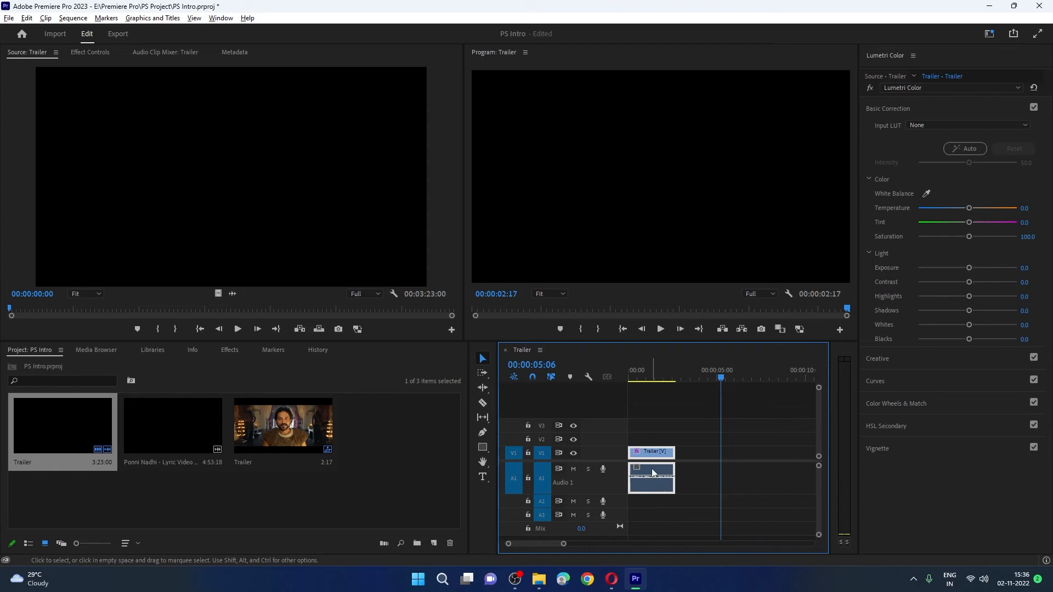
pyautogui.moveTo(651, 468); pyautogui.dragTo(714, 469)
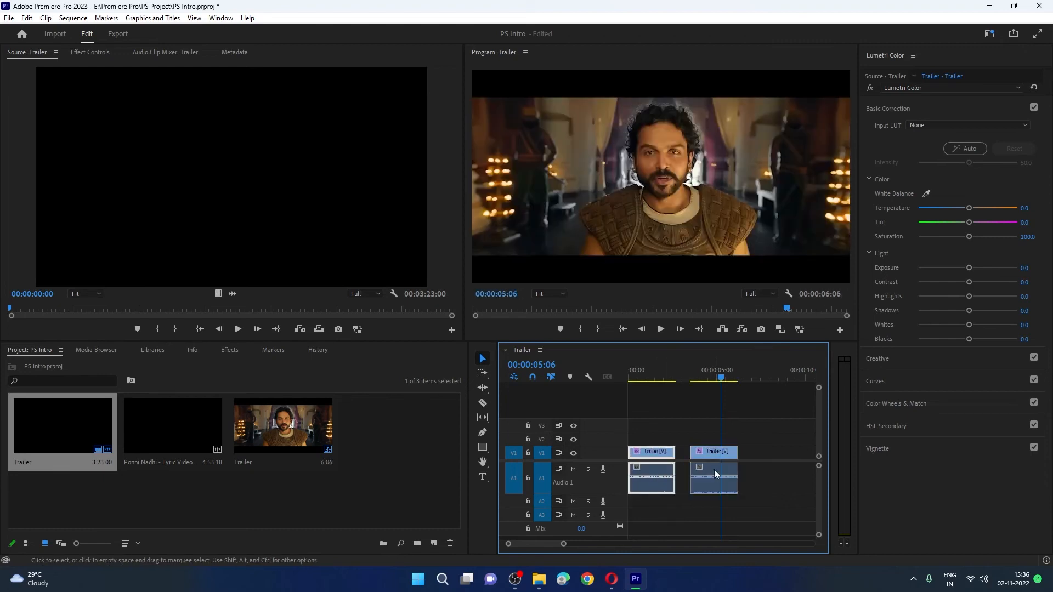
pyautogui.click(695, 422)
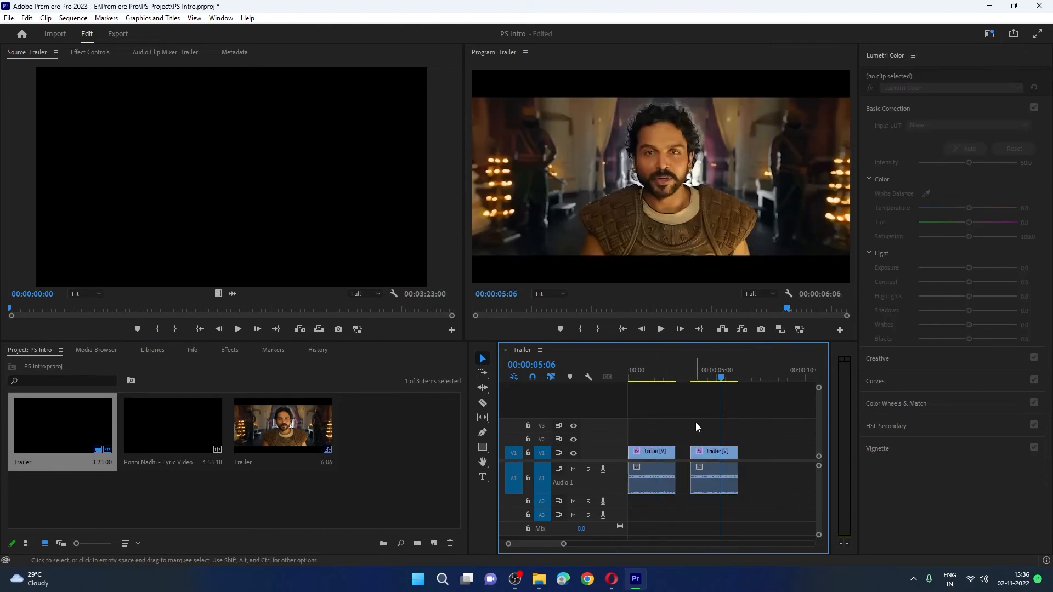
# Try duplicating the second Trailer clip to make a third one, and delete that third copy
pyautogui.click(711, 469)
pyautogui.moveTo(710, 469); pyautogui.dragTo(763, 462)
pyautogui.press('-')
pyautogui.press('-')
pyautogui.press('-')
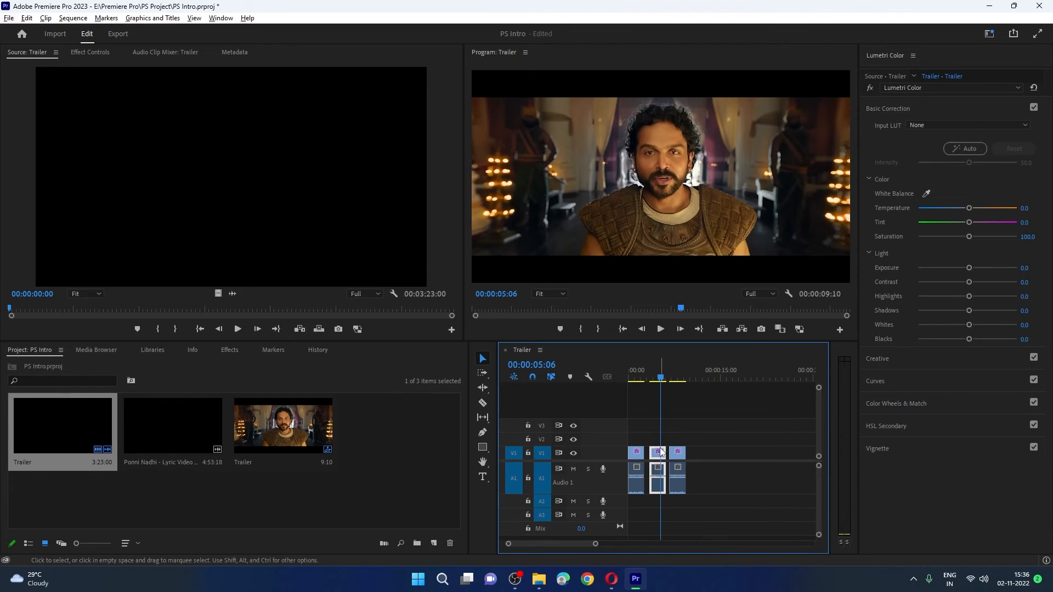
pyautogui.moveTo(662, 379); pyautogui.dragTo(716, 383)
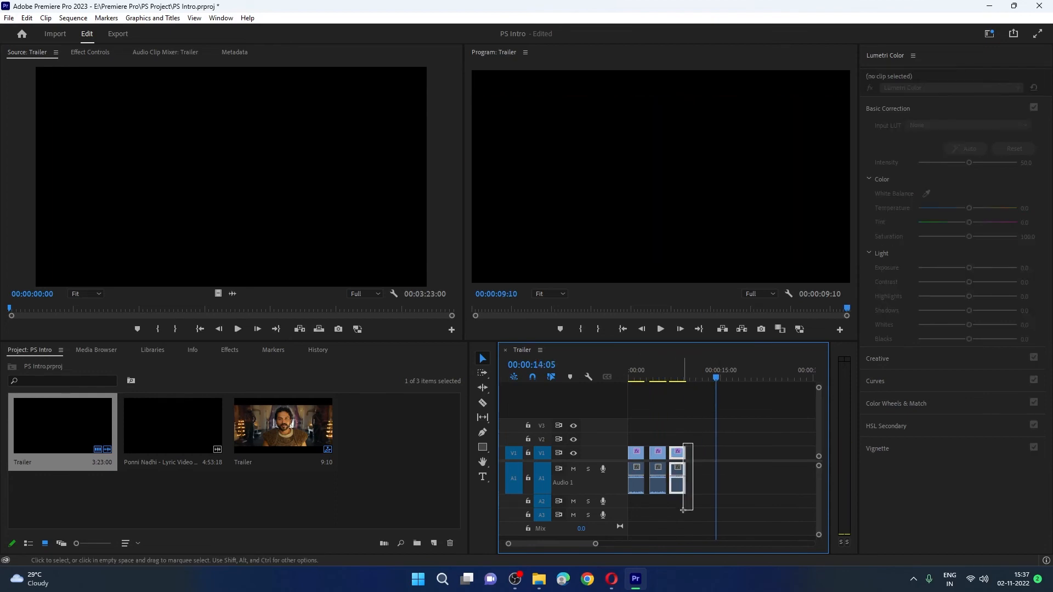
pyautogui.press('Delete')
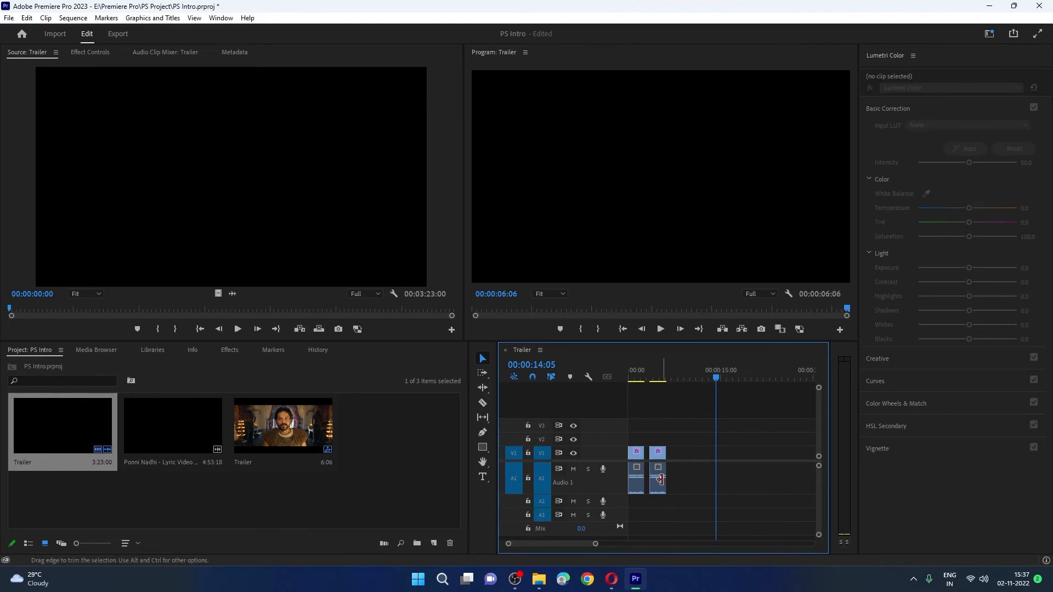
# Return the playhead to the start of the Trailer sequence at 00:00:00:00 with both clips in view
pyautogui.press('=')
pyautogui.press('=')
pyautogui.press('=')
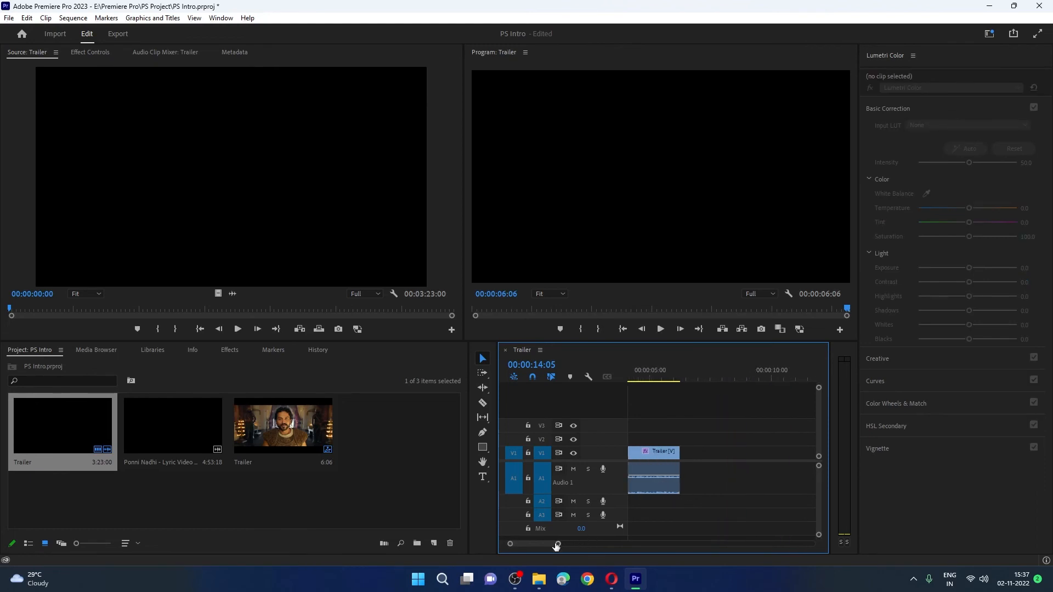
pyautogui.moveTo(548, 544); pyautogui.dragTo(522, 545)
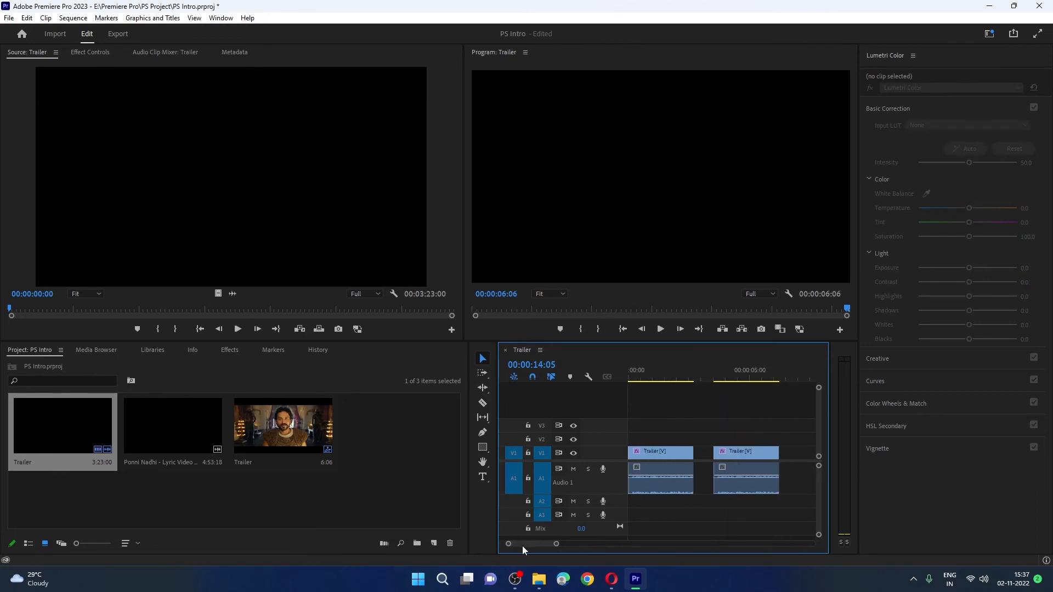
pyautogui.click(624, 329)
pyautogui.click(663, 409)
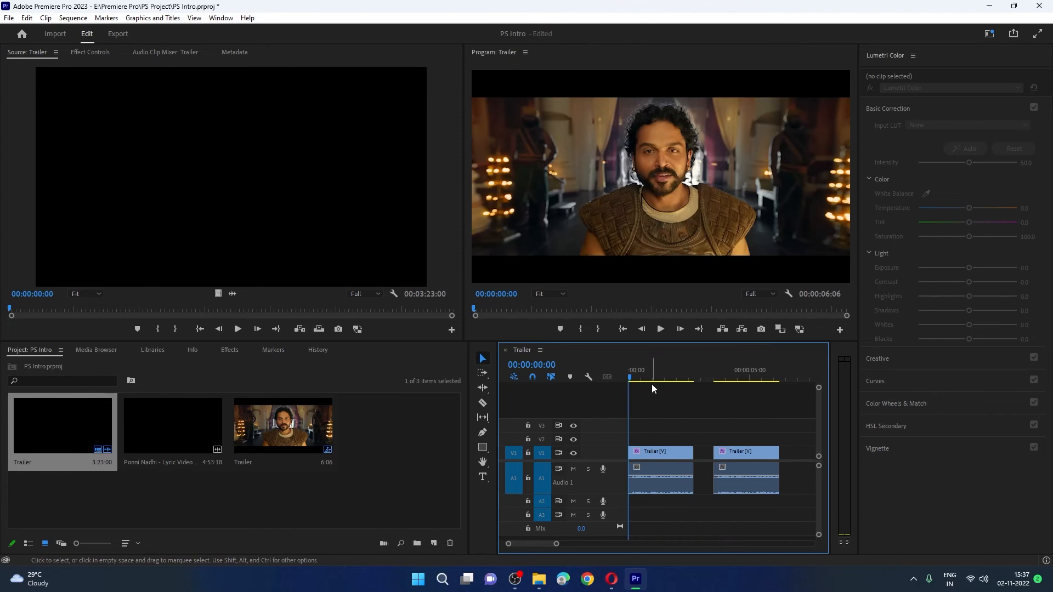
# Apply automatic basic color correction to the first Trailer clip in the sequence
pyautogui.click(656, 468)
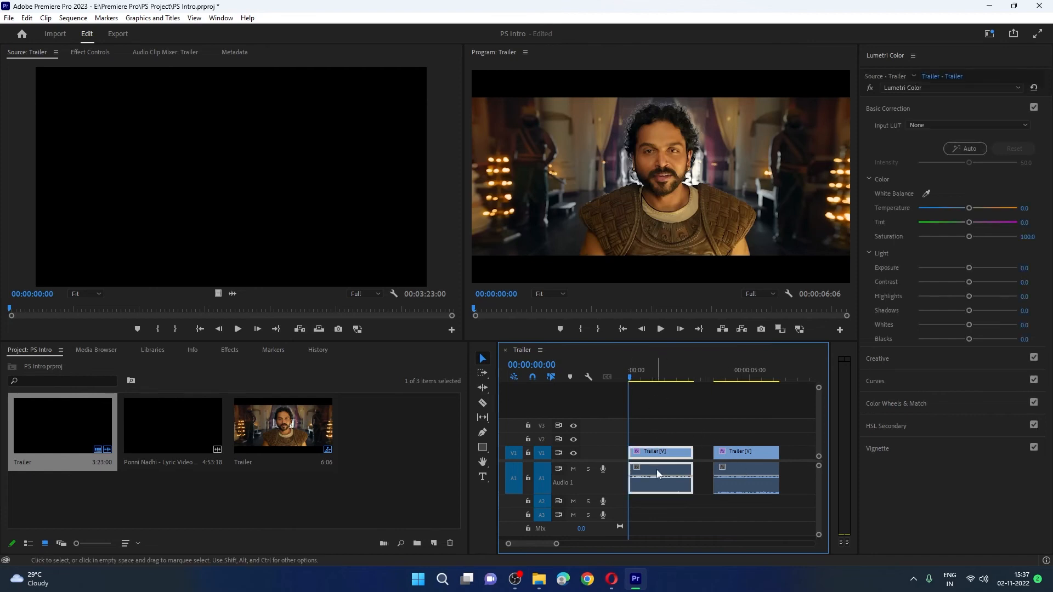
pyautogui.click(962, 150)
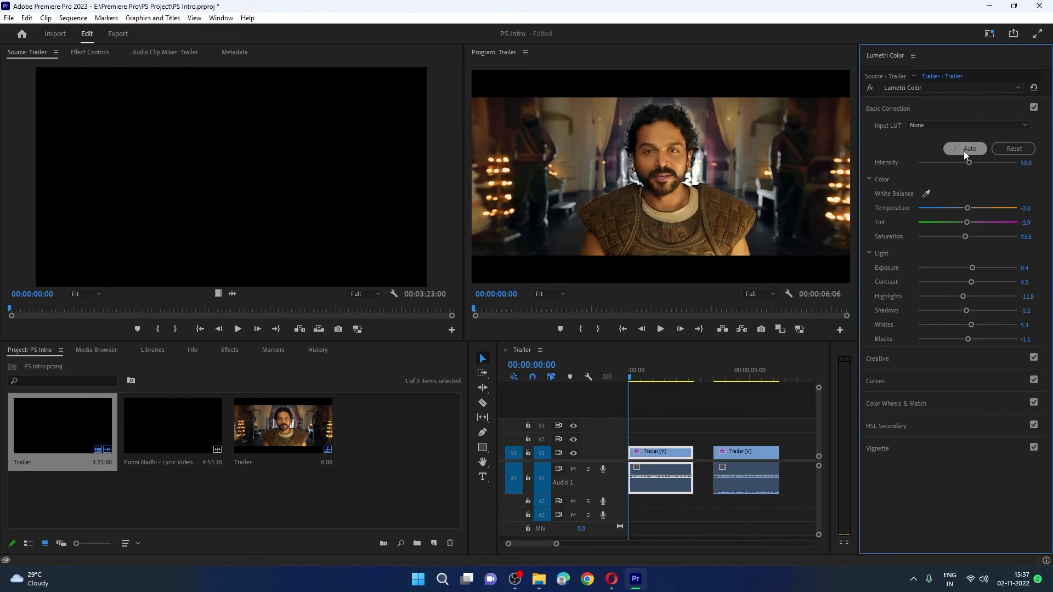
# Grade the second Trailer clip: temperature 2.8, tint -11.6, saturation 98.5, exposure 2.5, contrast 100, highlights -31.5, shadows -77.9, whites -17.1, blacks -92.3
pyautogui.click(768, 465)
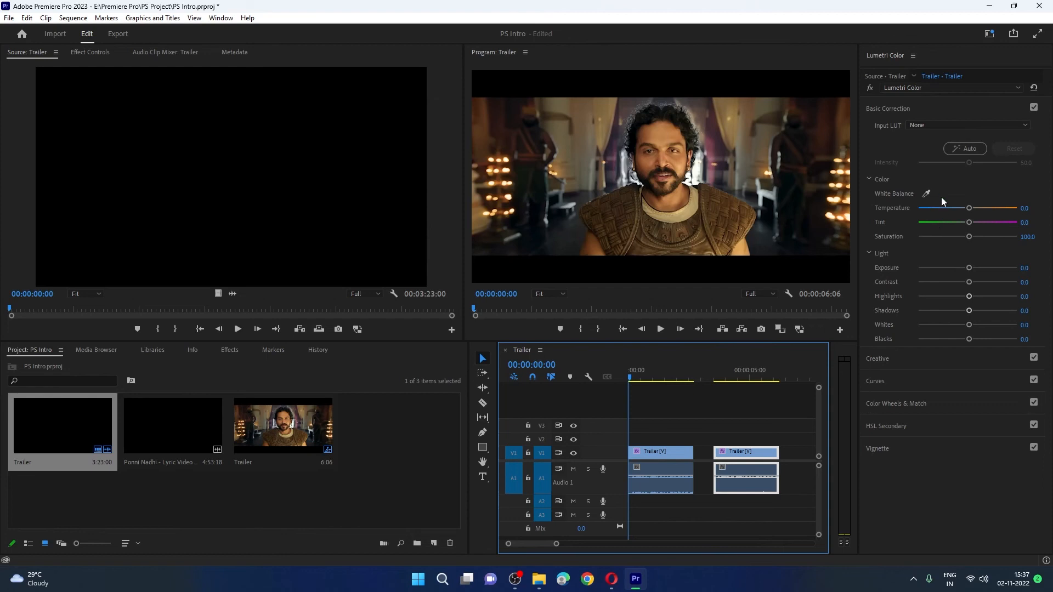
pyautogui.moveTo(969, 208); pyautogui.dragTo(937, 296)
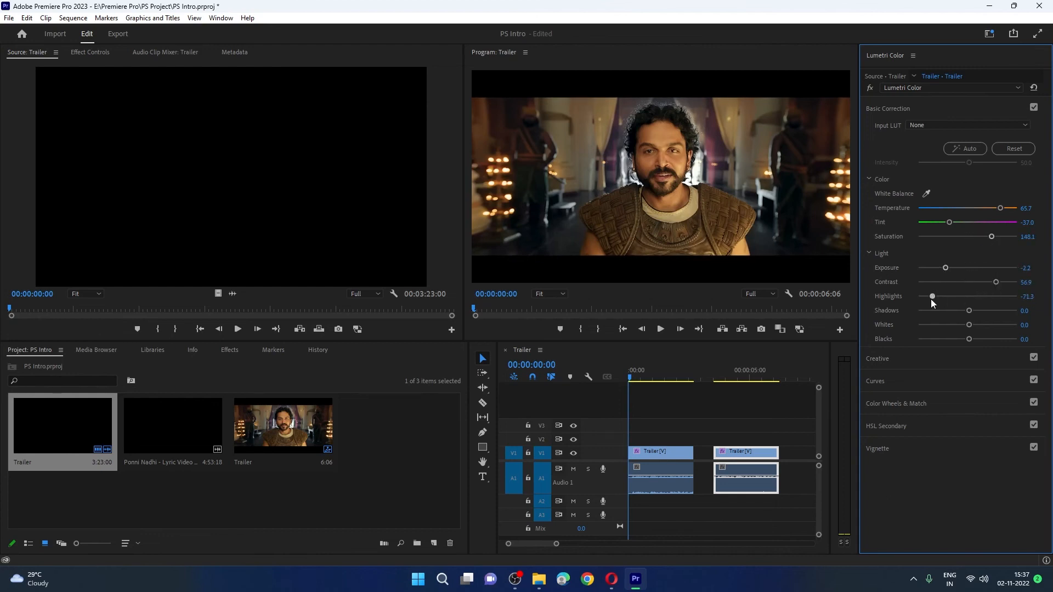
pyautogui.moveTo(630, 377); pyautogui.dragTo(743, 385)
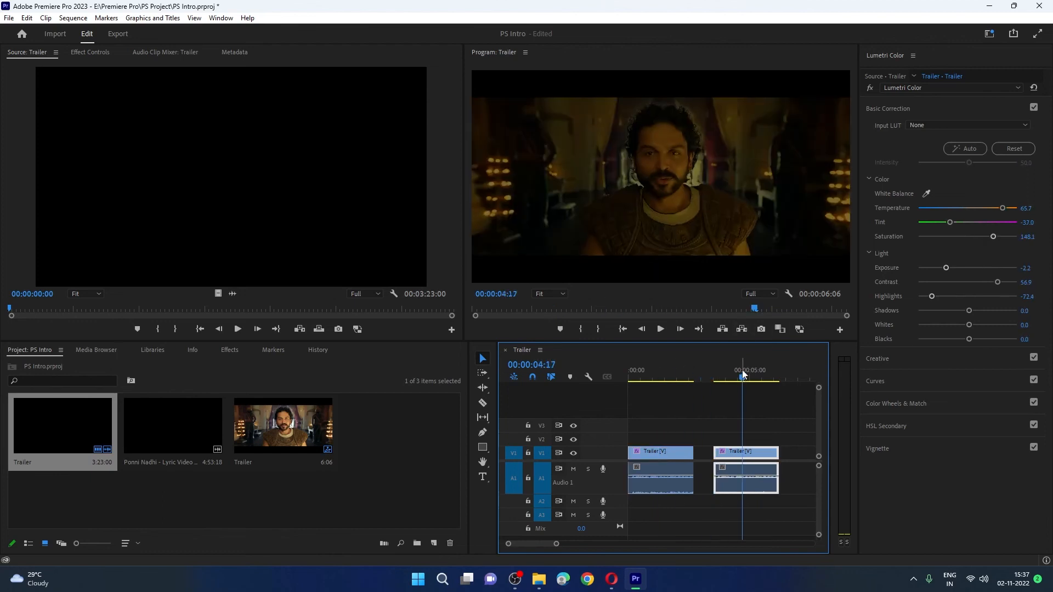
pyautogui.moveTo(1001, 209); pyautogui.dragTo(1012, 283)
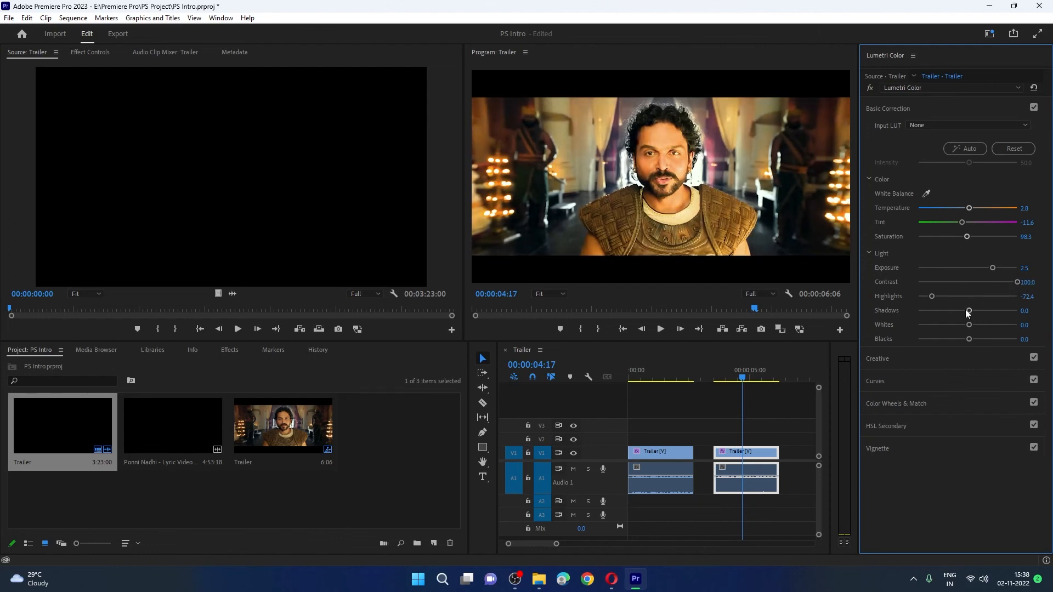
pyautogui.moveTo(932, 297); pyautogui.dragTo(921, 345)
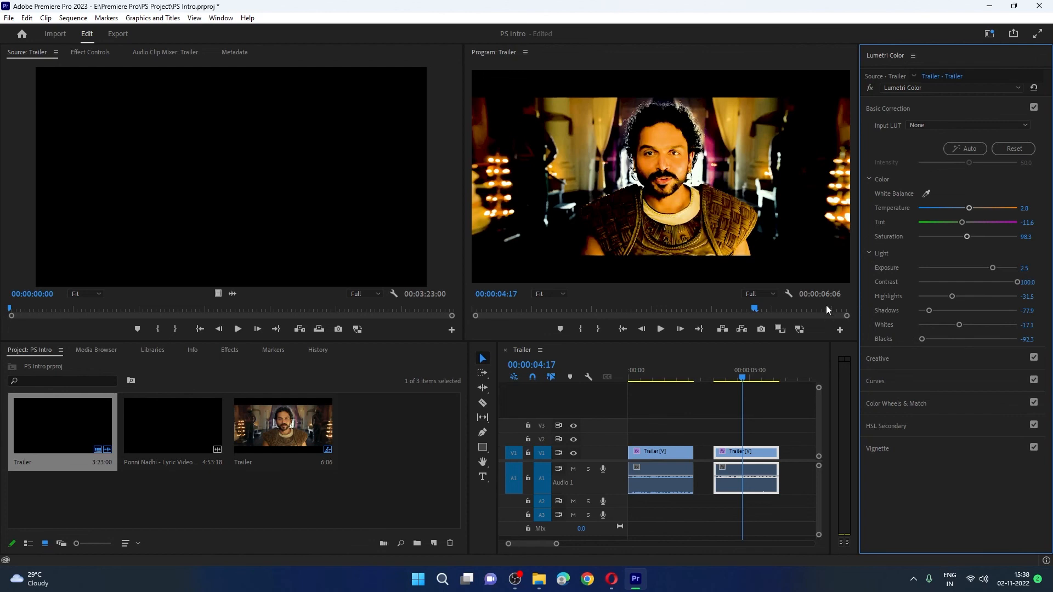
# Ripple delete the gap between the two Trailer clips so they sit back to back
pyautogui.moveTo(744, 382); pyautogui.dragTo(726, 396)
pyautogui.click(743, 414)
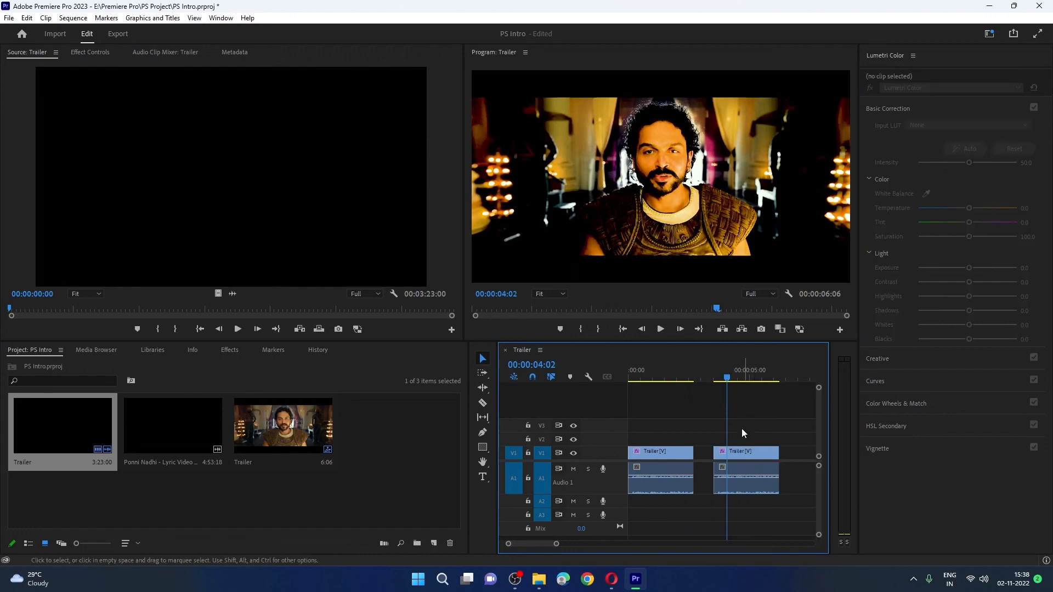
pyautogui.rightClick(705, 453)
pyautogui.click(719, 472)
# Play the sequence from its start and compare the Lumetri Color settings of the two Trailer clips
pyautogui.click(621, 330)
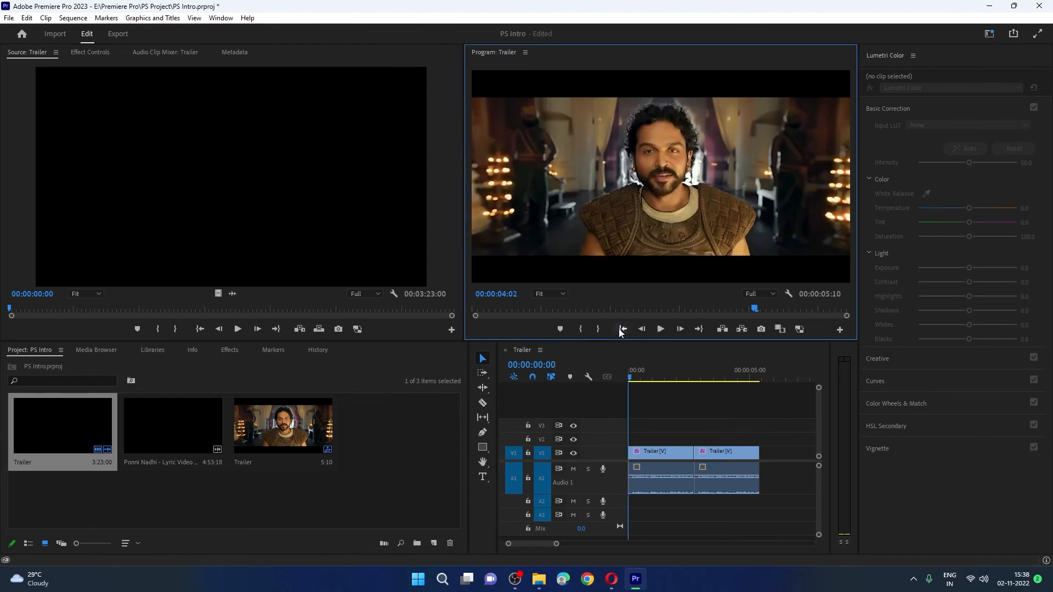
pyautogui.click(661, 331)
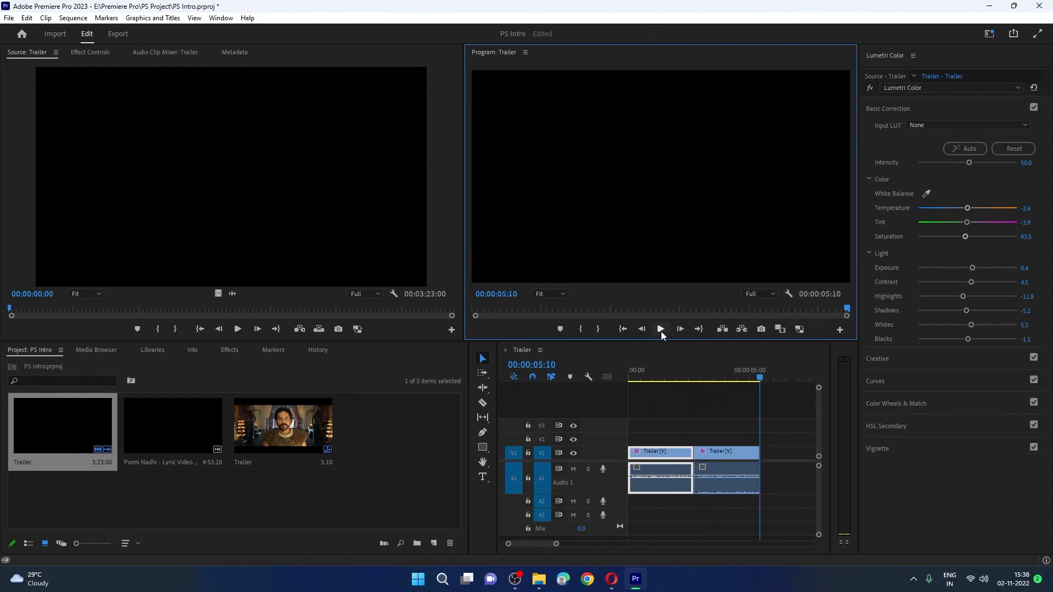
pyautogui.click(675, 409)
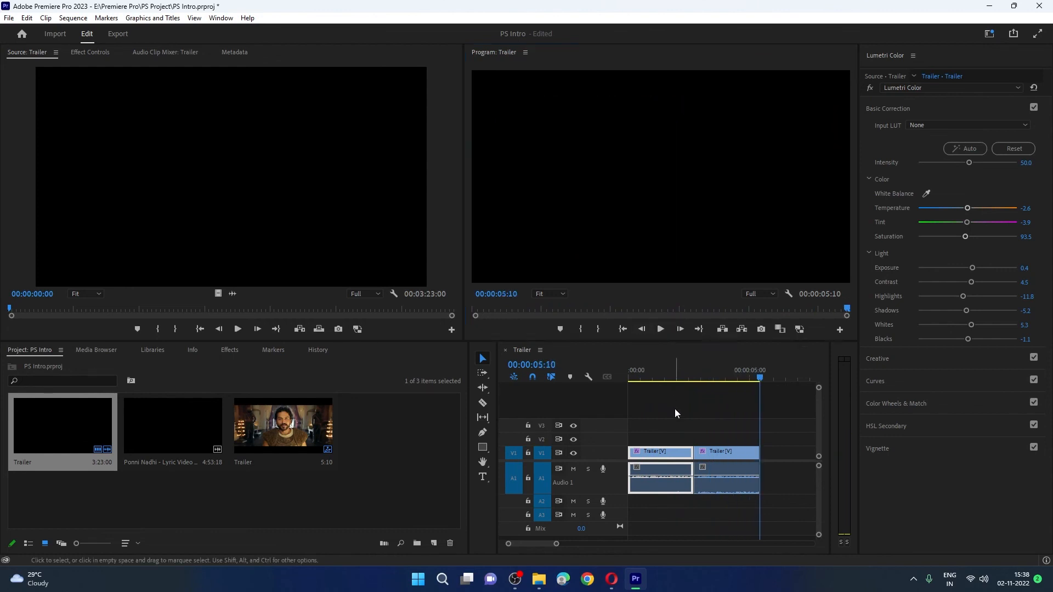
pyautogui.click(680, 455)
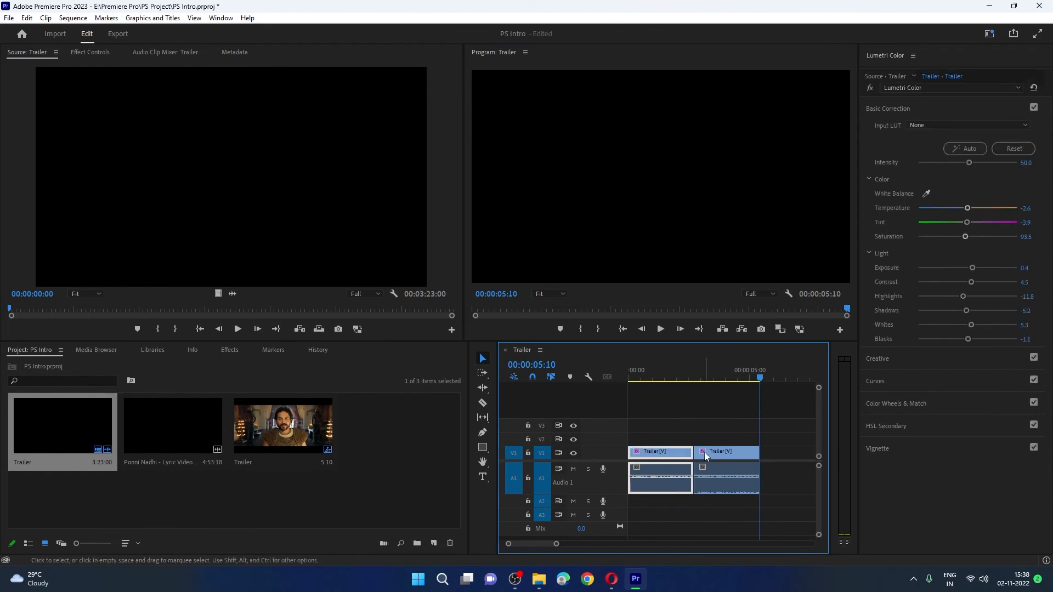
pyautogui.click(705, 453)
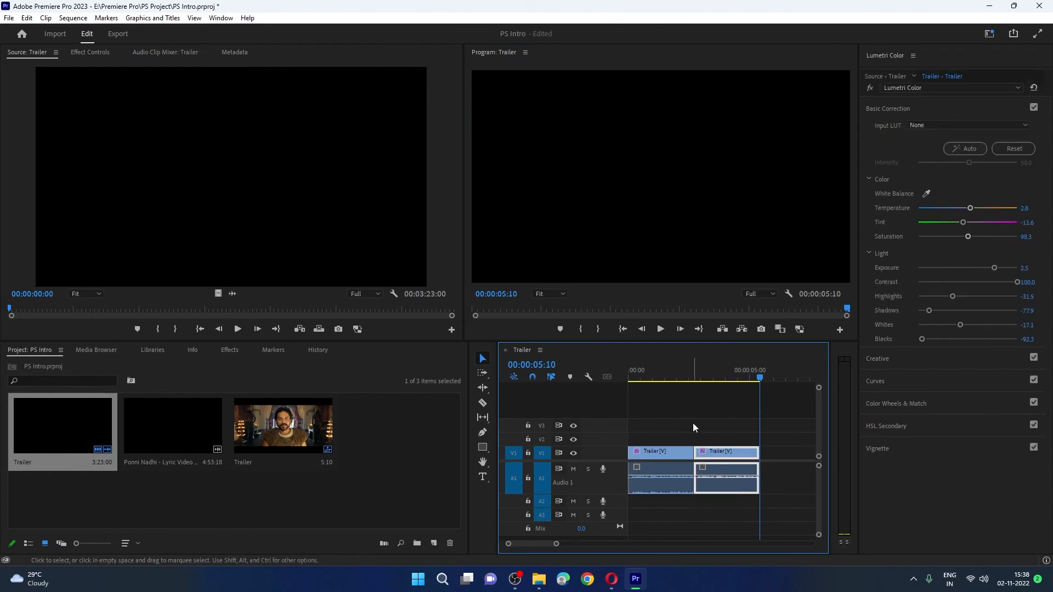
pyautogui.click(664, 471)
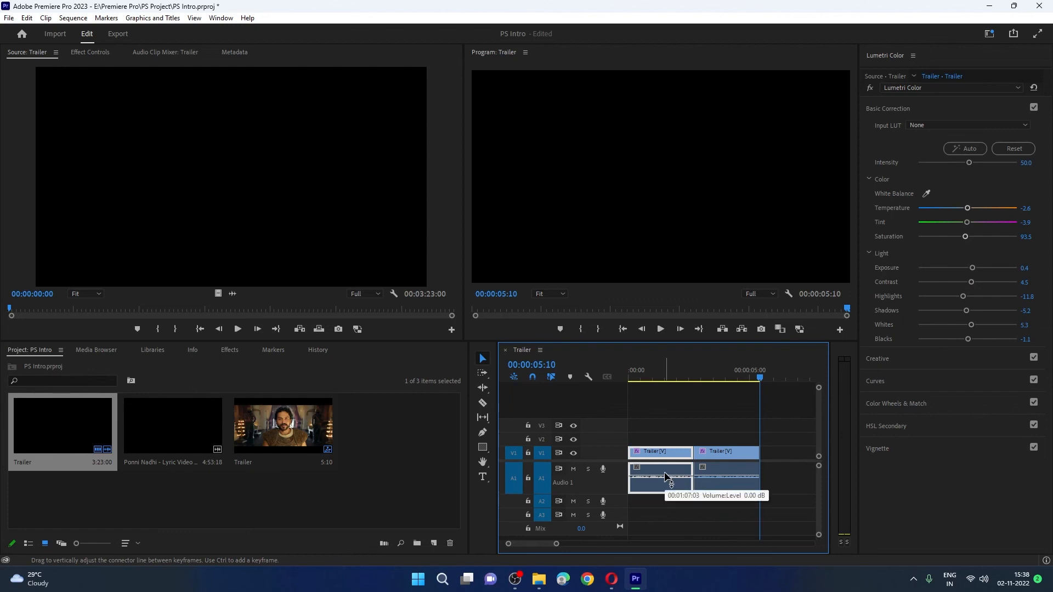